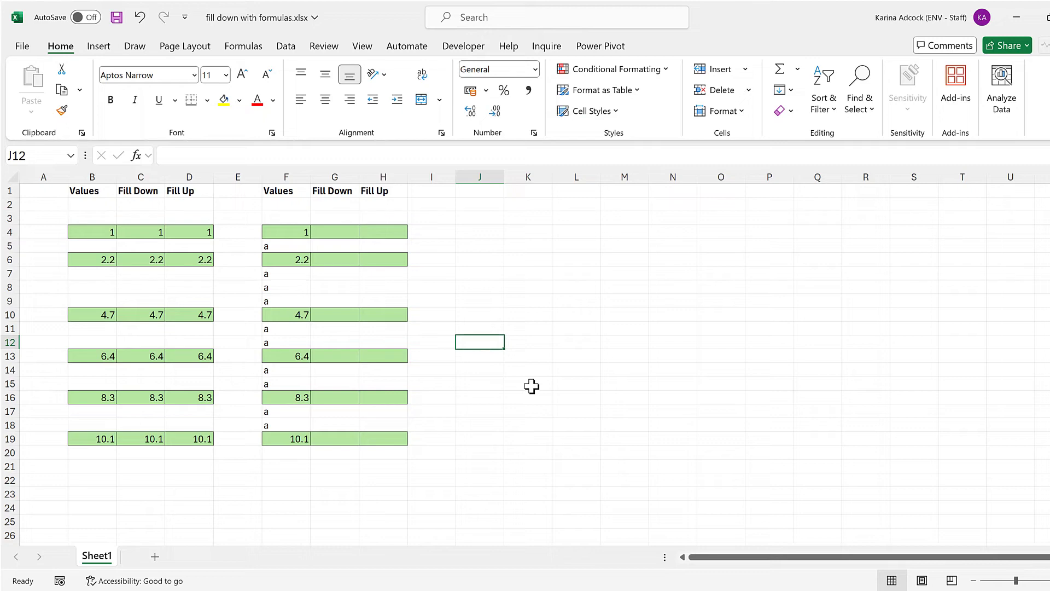
Select only the blank cells in C4:C19 using Go To Special with Blanks
{"action": "left_click_drag", "start_coordinate": [145, 234], "coordinate": [153, 440]}
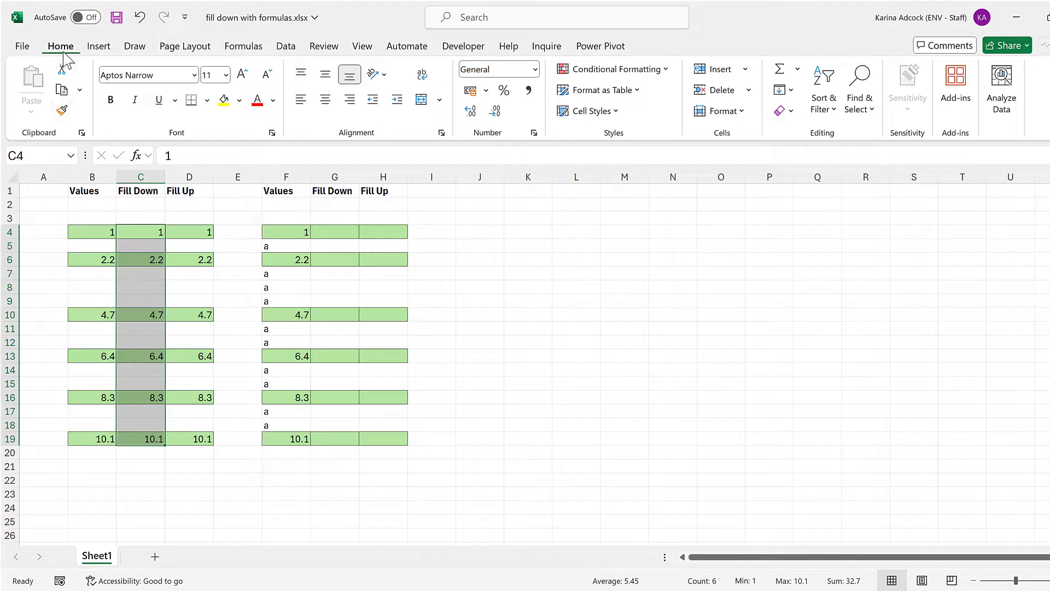
{"action": "left_click", "coordinate": [867, 112]}
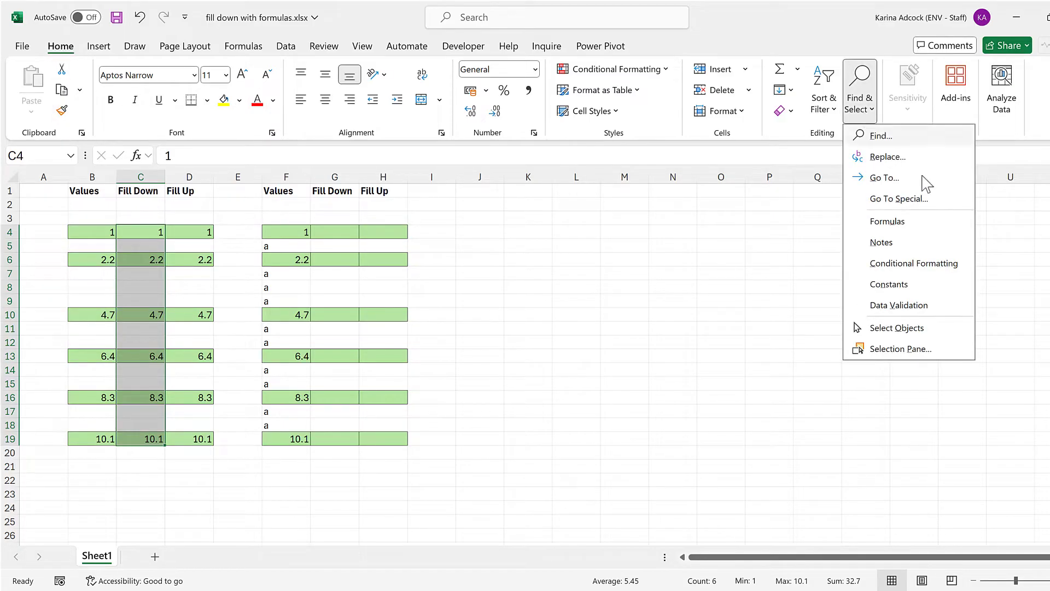
{"action": "left_click", "coordinate": [943, 201]}
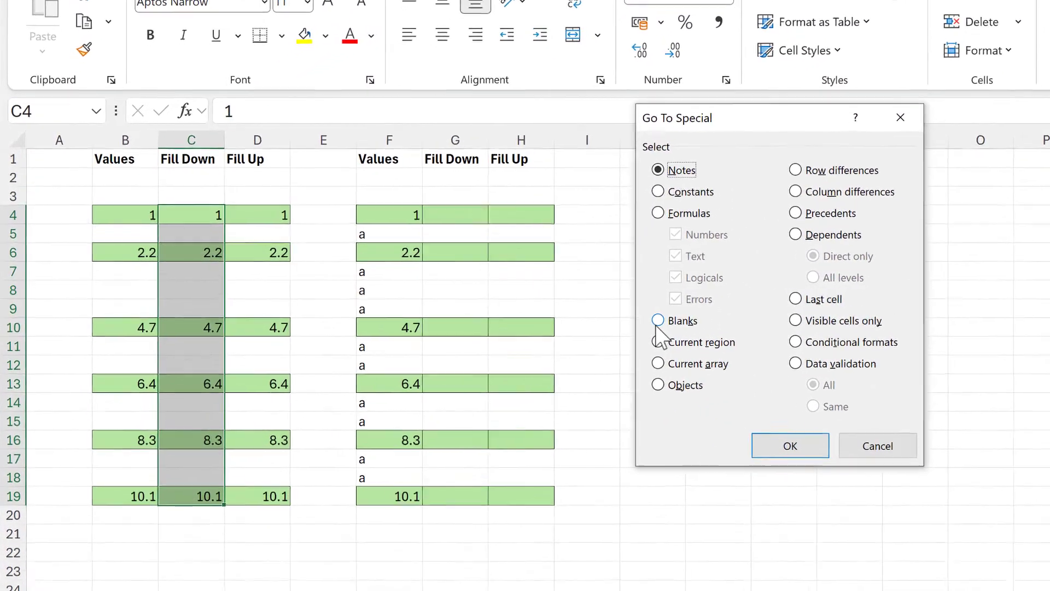
{"action": "left_click", "coordinate": [534, 313]}
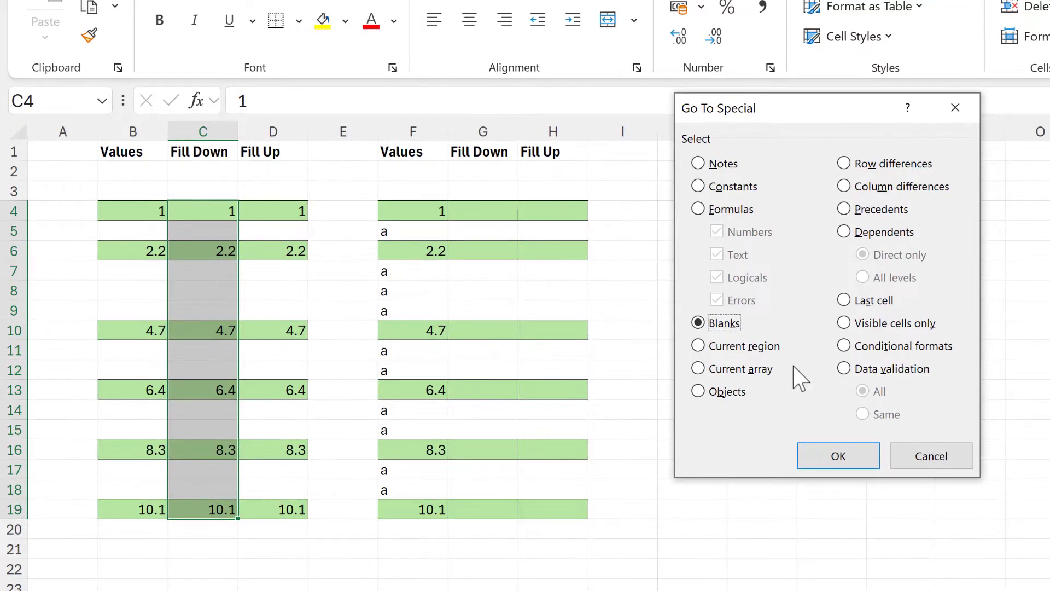
{"action": "left_click", "coordinate": [828, 456]}
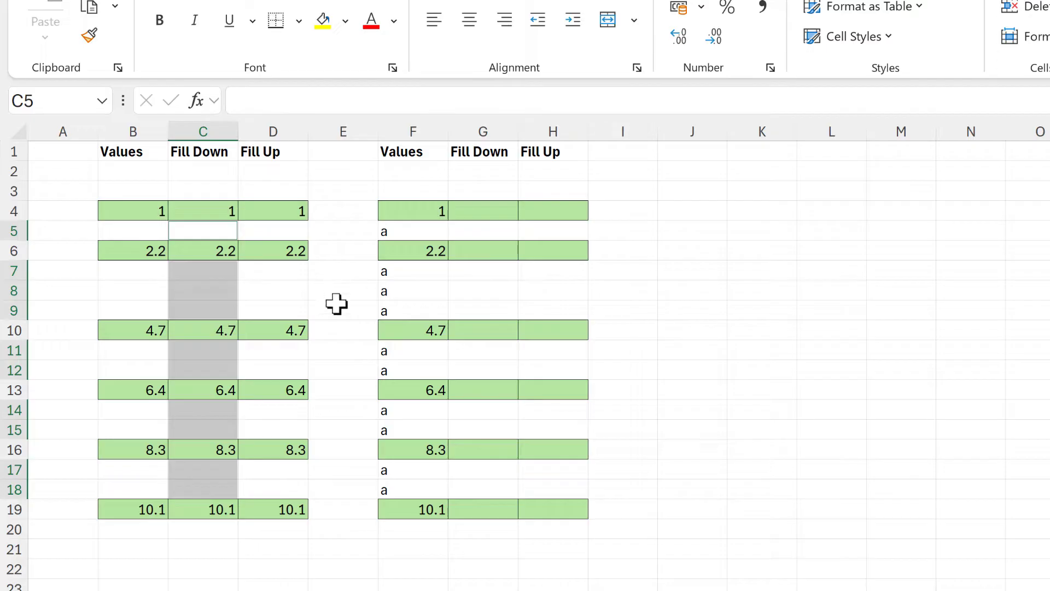
Fill all selected blanks at once with the formula =C4, referencing the cell above
{"action": "type", "text": "="}
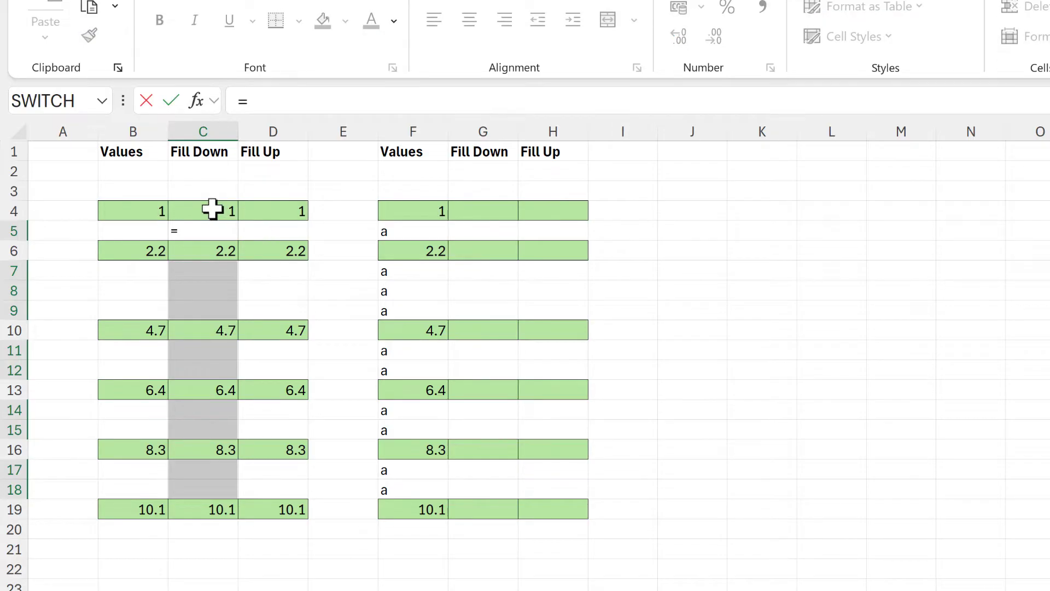
{"action": "left_click", "coordinate": [212, 209]}
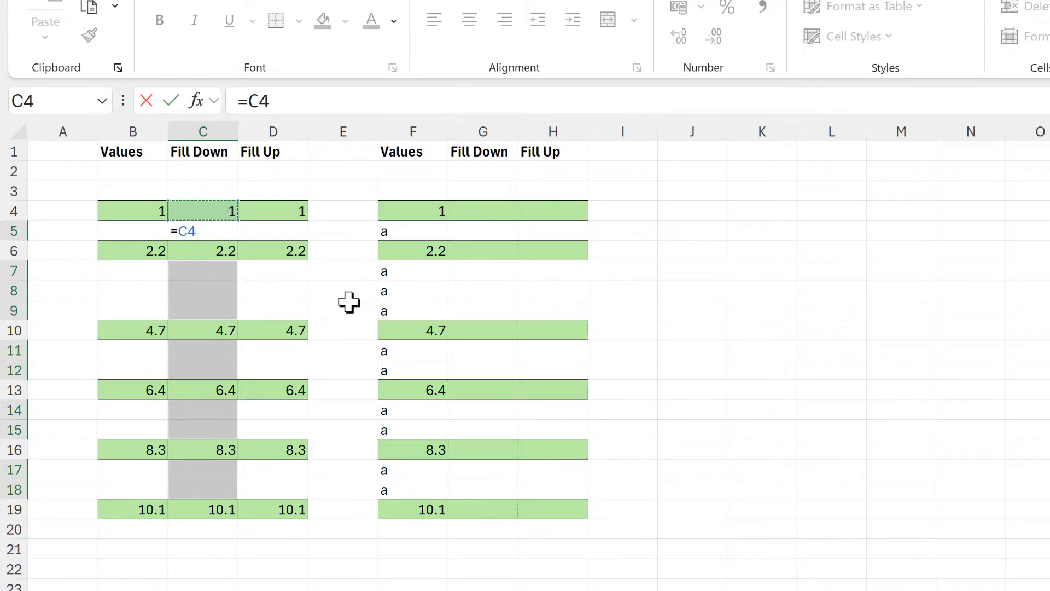
{"action": "key", "text": "ctrl+Return"}
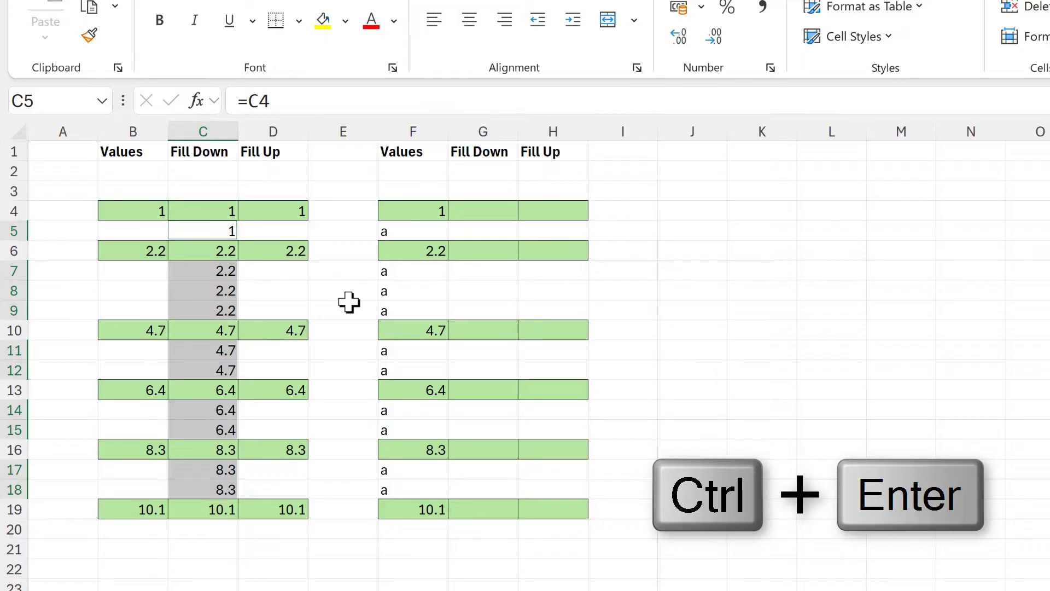
Inspect the formulas in C7, C8 and C9 to confirm each points to the cell above
{"action": "left_click", "coordinate": [200, 274]}
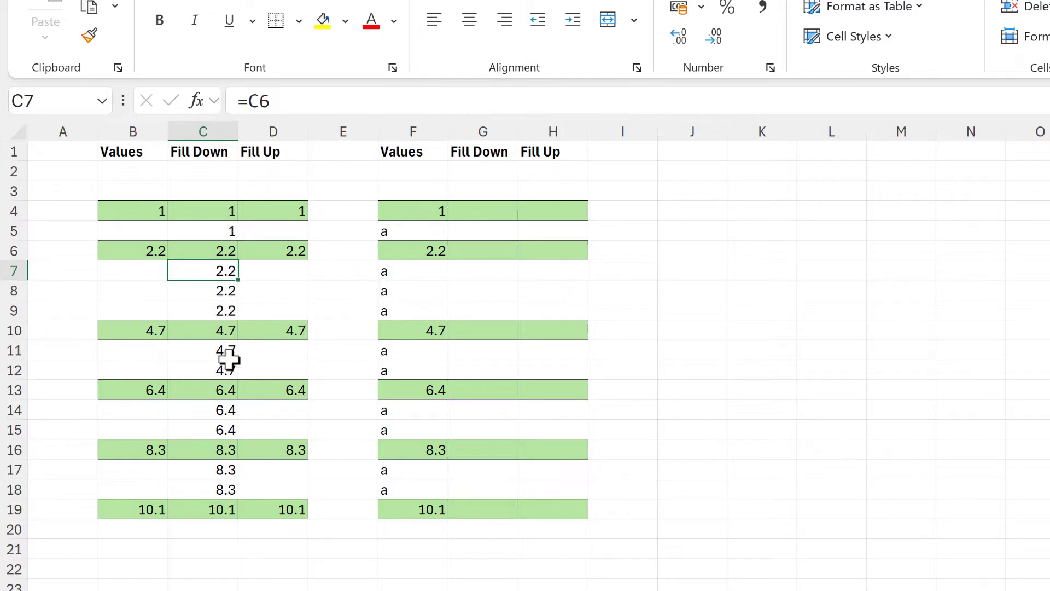
{"action": "key", "text": "F2"}
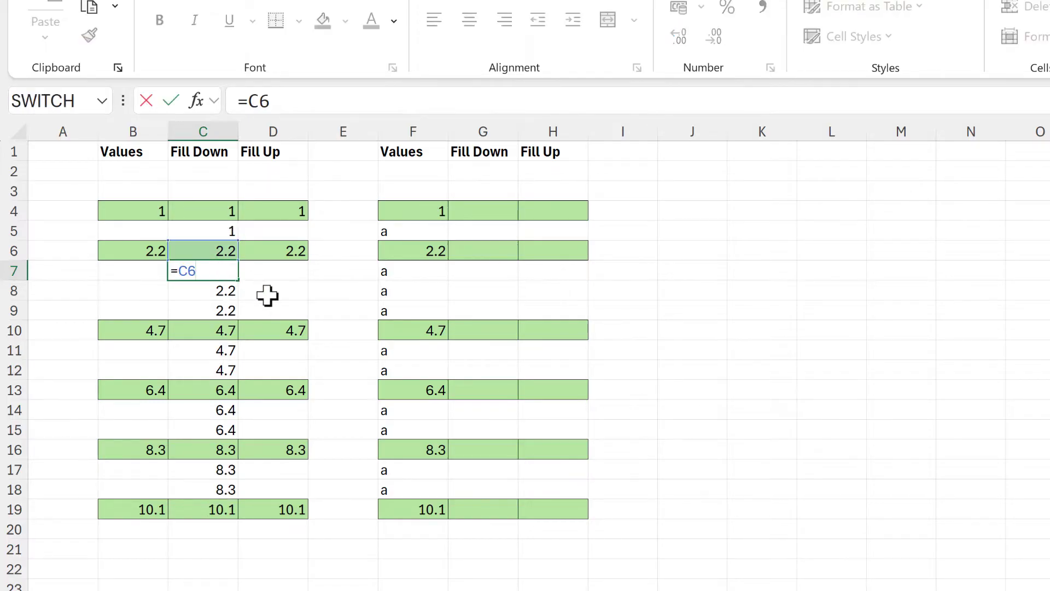
{"action": "key", "text": "Return"}
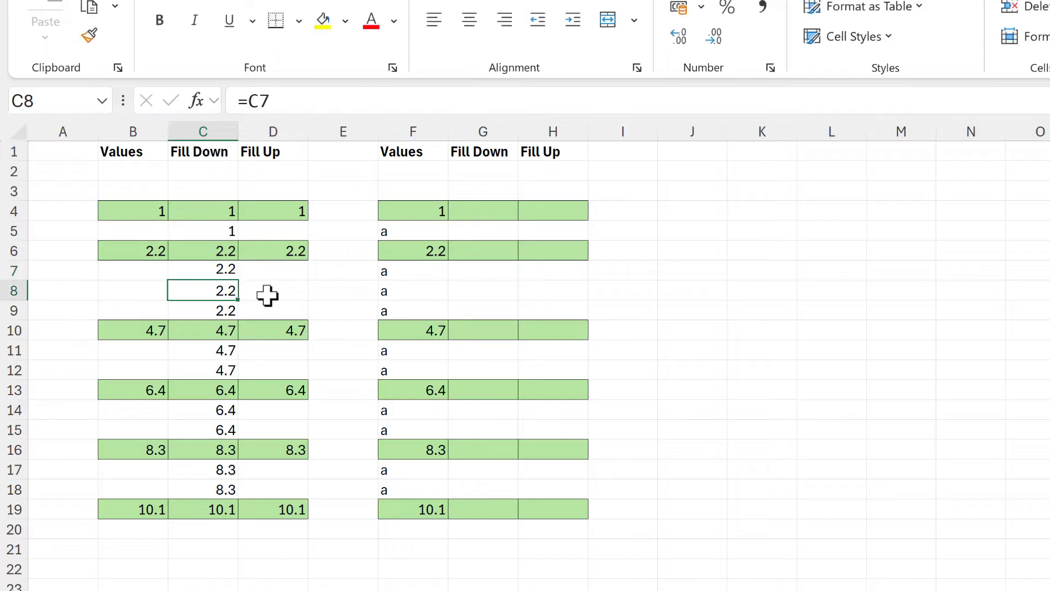
{"action": "key", "text": "F2"}
{"action": "key", "text": "Return"}
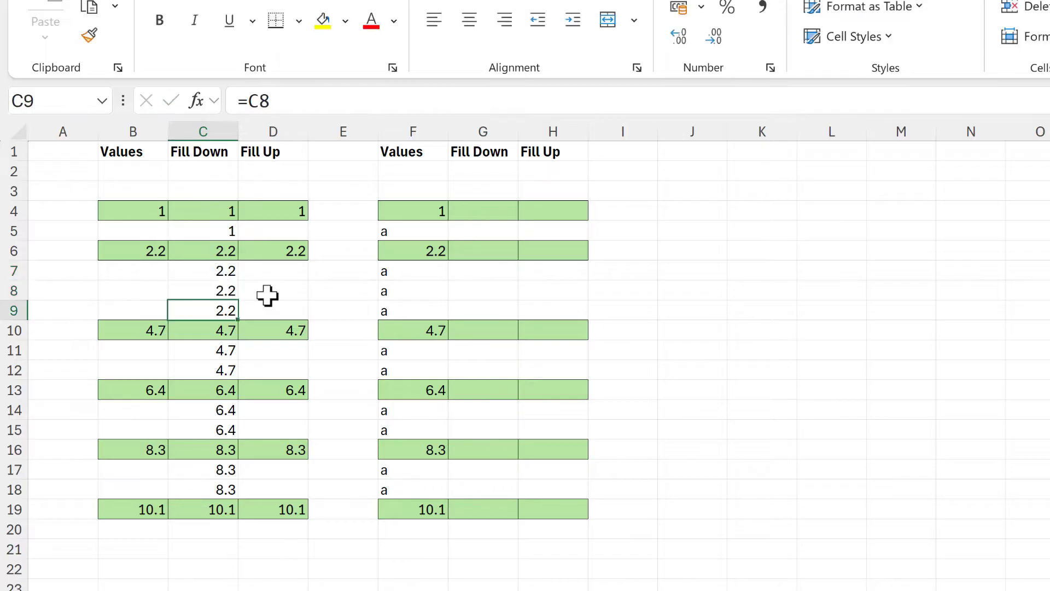
{"action": "key", "text": "F2"}
{"action": "key", "text": "Return"}
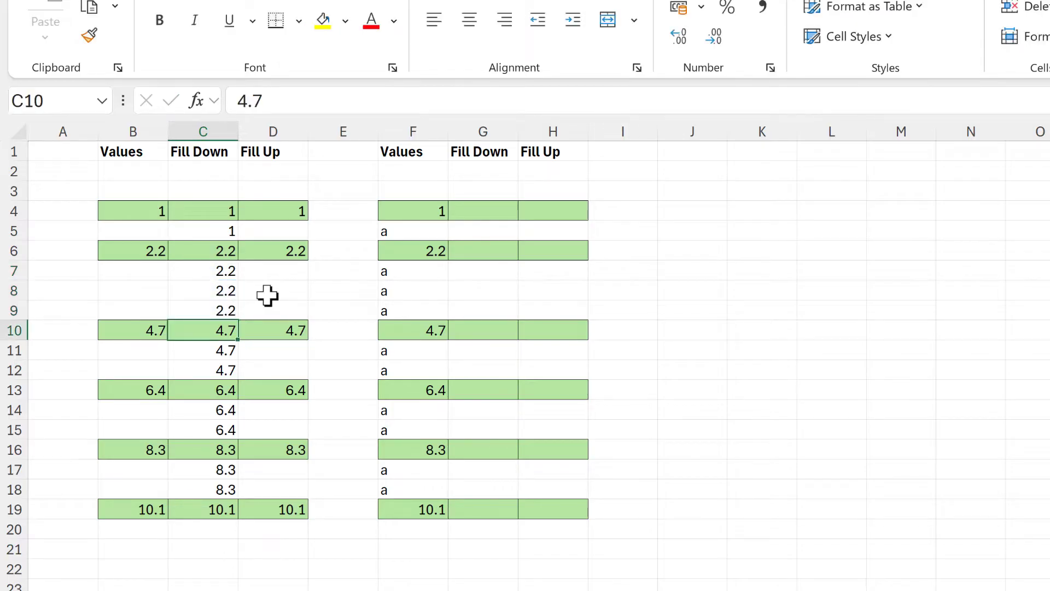
{"action": "left_click", "coordinate": [267, 296]}
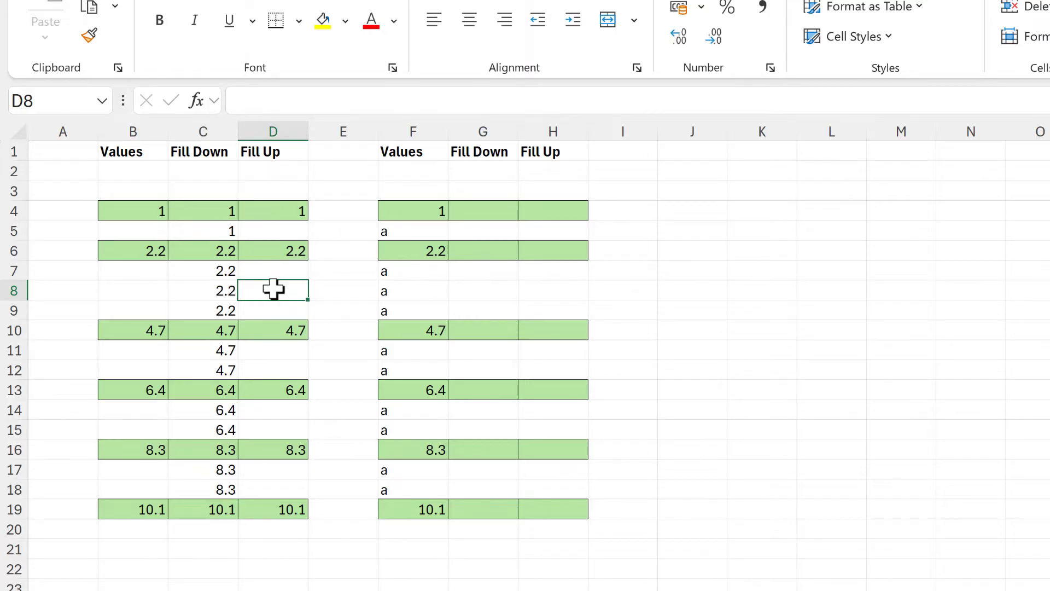
Select only the blank cells in D4:D19 using Go To Special with Blanks
{"action": "left_click_drag", "start_coordinate": [273, 212], "coordinate": [273, 506]}
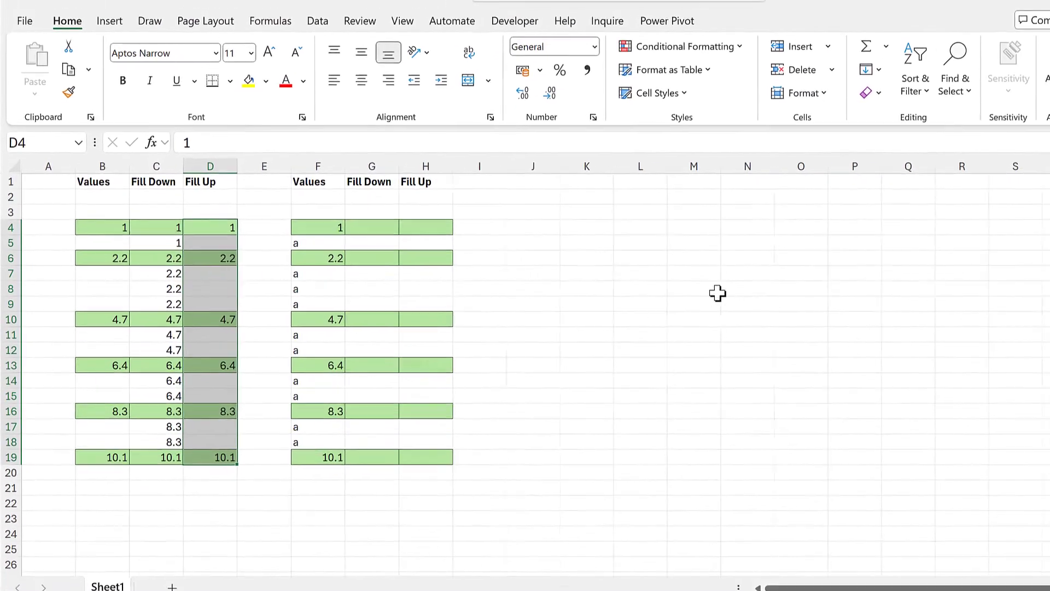
{"action": "left_click", "coordinate": [952, 92]}
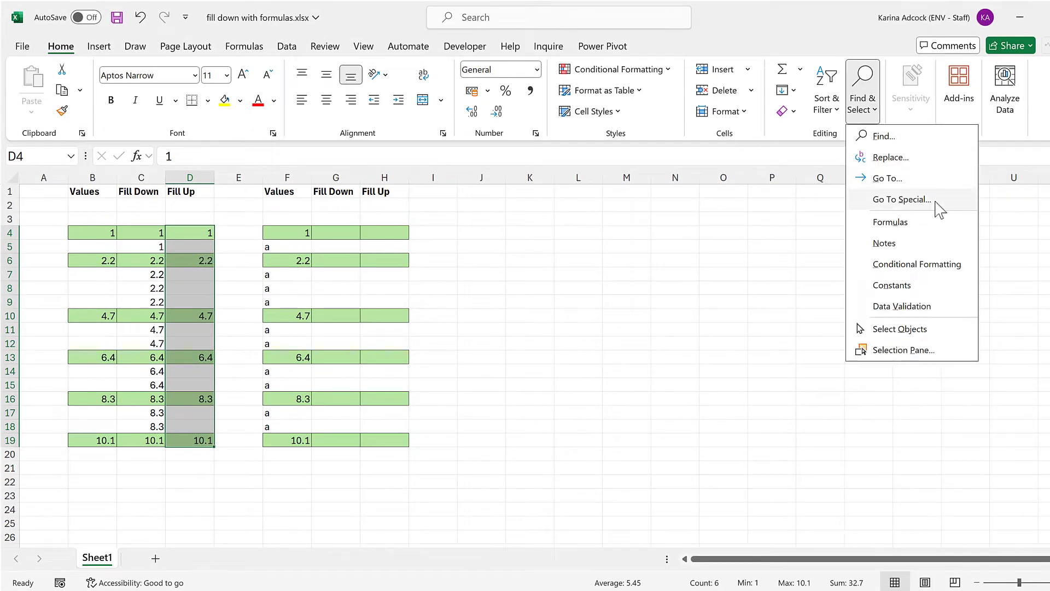
{"action": "left_click", "coordinate": [903, 200]}
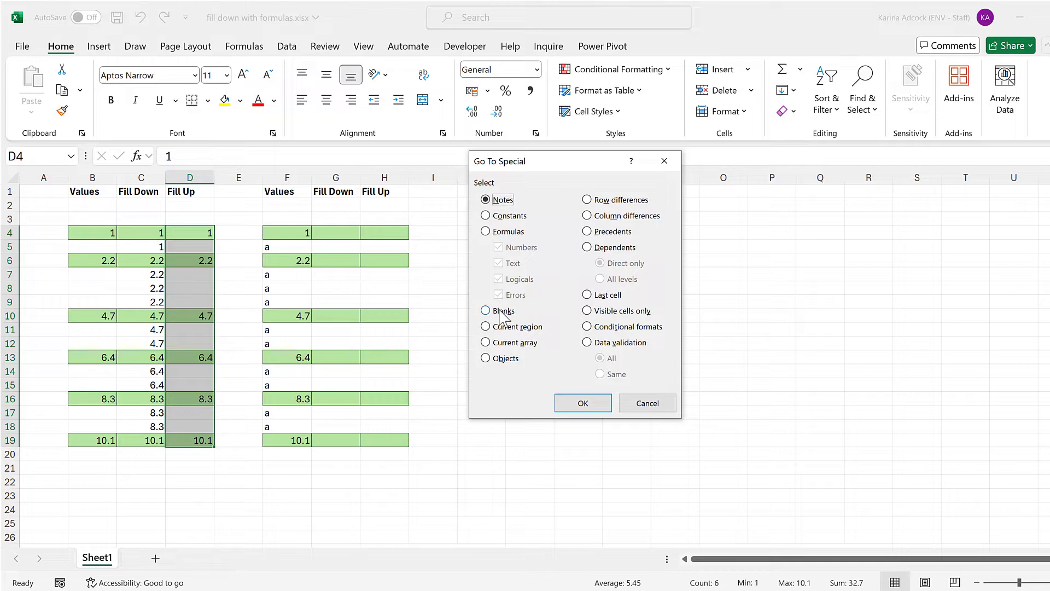
{"action": "left_click", "coordinate": [487, 311]}
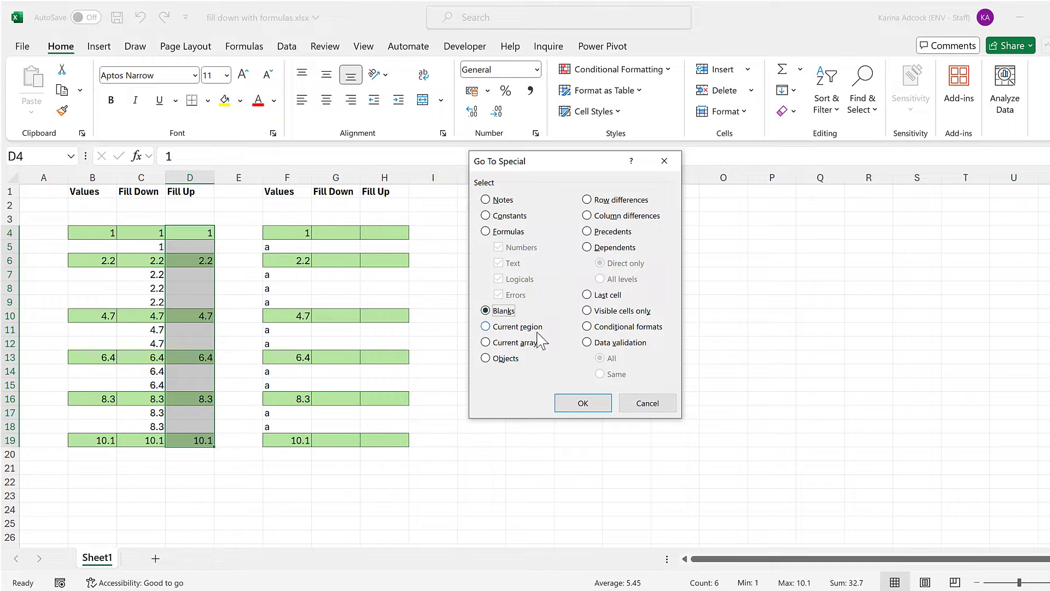
{"action": "left_click", "coordinate": [584, 403]}
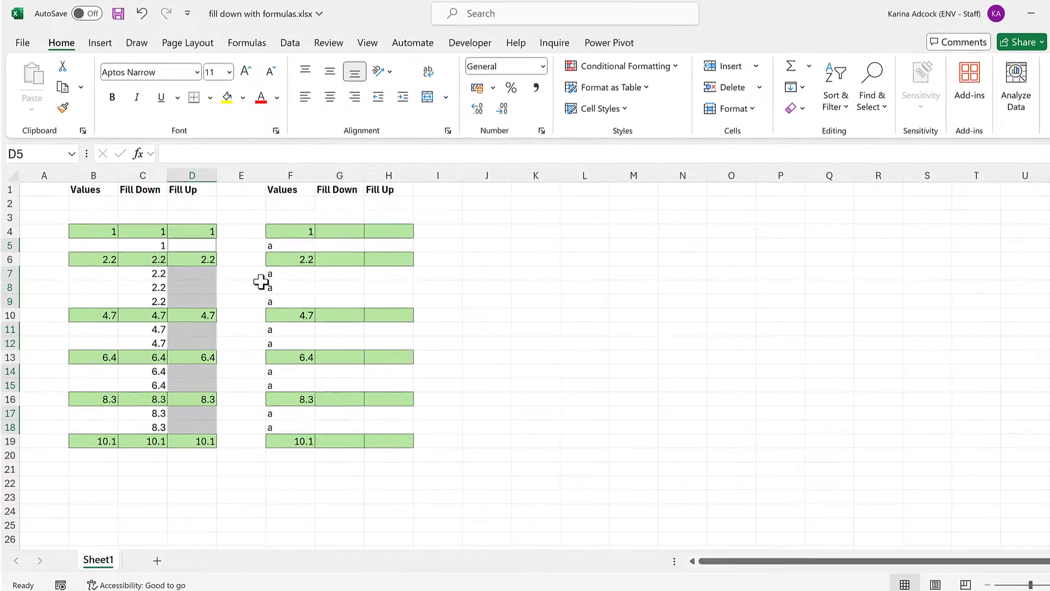
Fill all selected blanks at once with the formula =D6, referencing the cell below
{"action": "type", "text": "="}
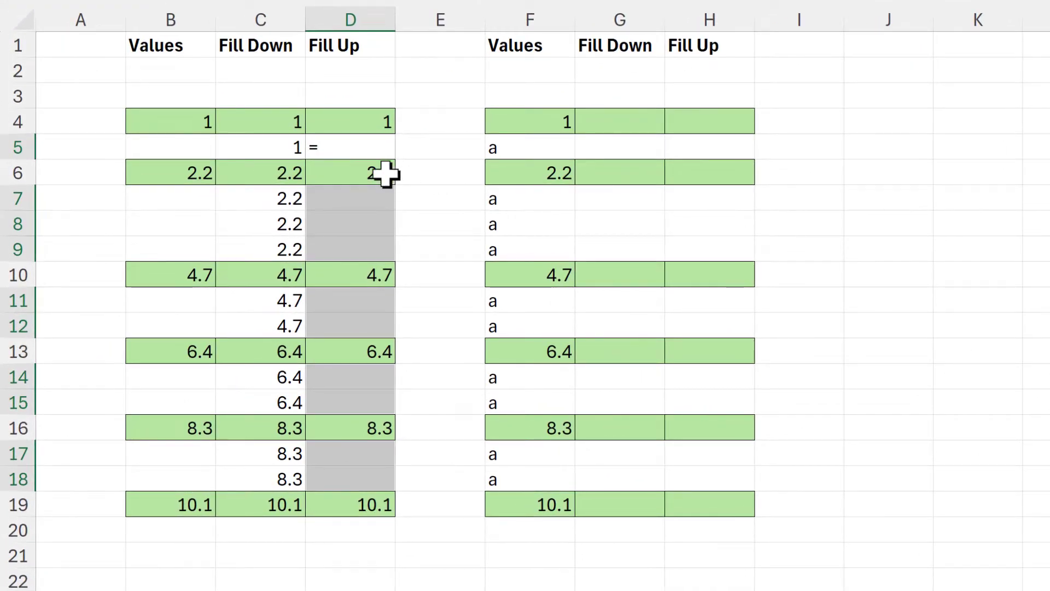
{"action": "left_click", "coordinate": [387, 174]}
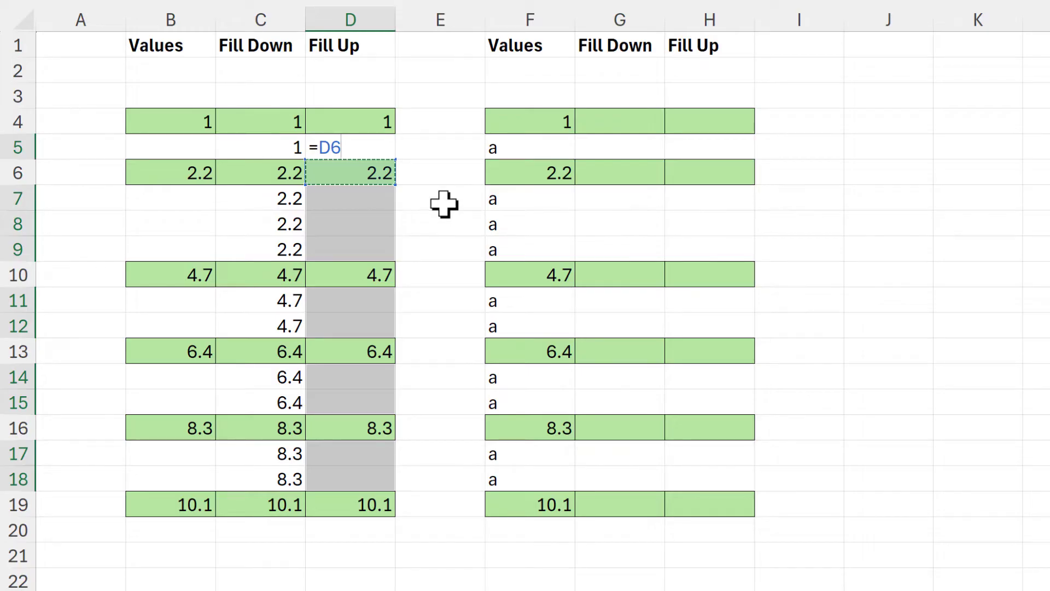
{"action": "key", "text": "ctrl+Return"}
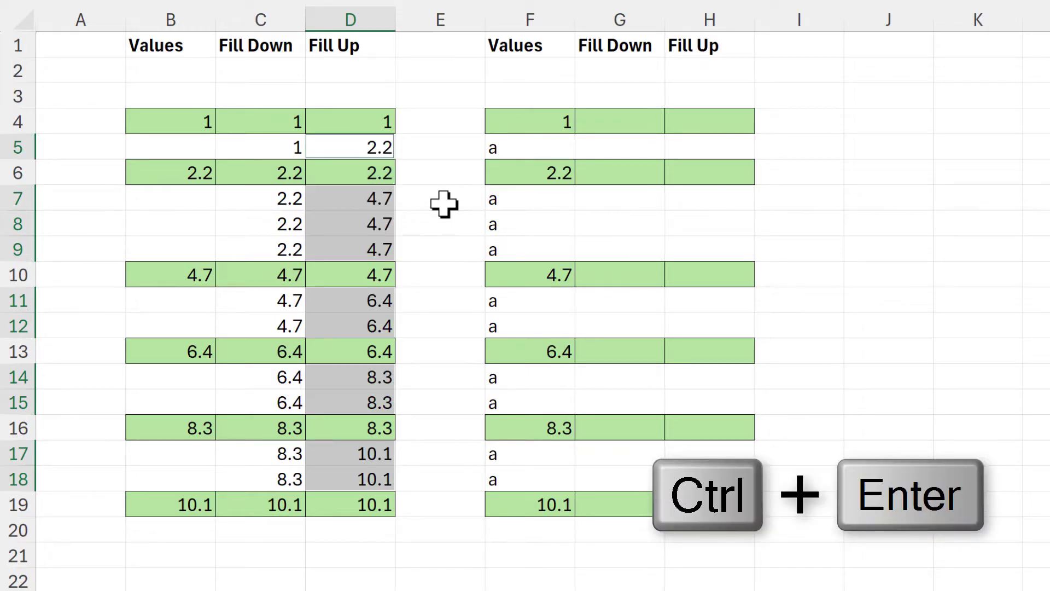
Inspect the formulas in D9, D8 and D7 to confirm each references the cell below
{"action": "left_click", "coordinate": [376, 248]}
{"action": "type", "text": "="}
{"action": "key", "text": "Down"}
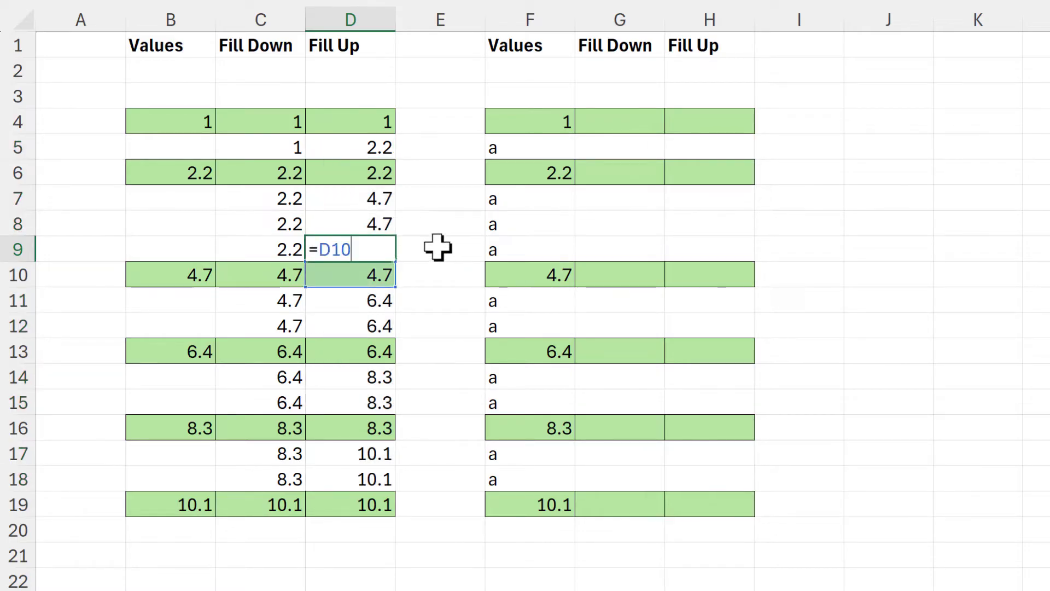
{"action": "key", "text": "ctrl+Return"}
{"action": "key", "text": "Up"}
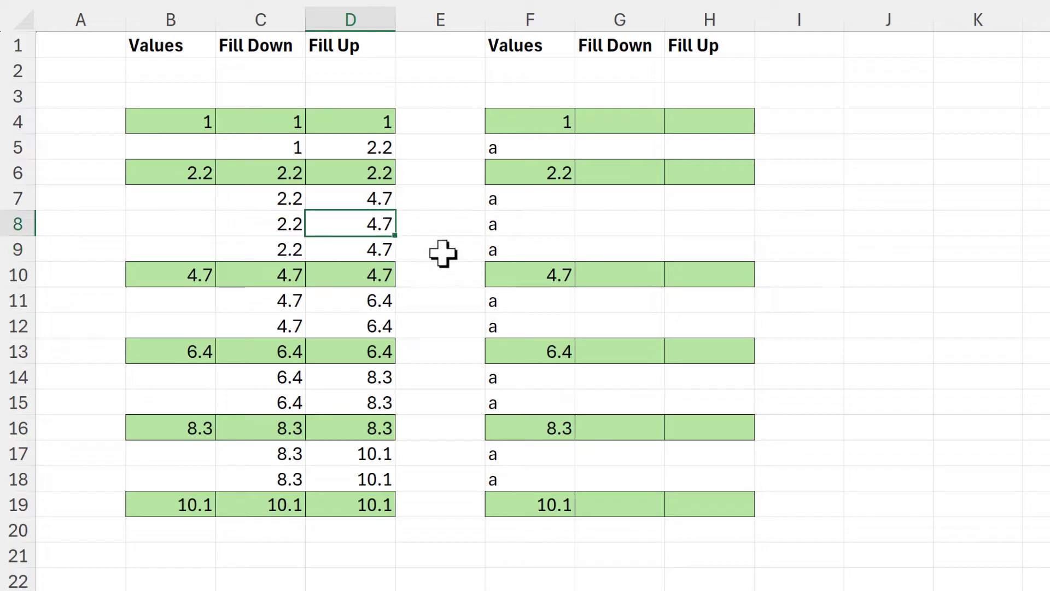
{"action": "type", "text": "="}
{"action": "key", "text": "Down"}
{"action": "key", "text": "ctrl+Return"}
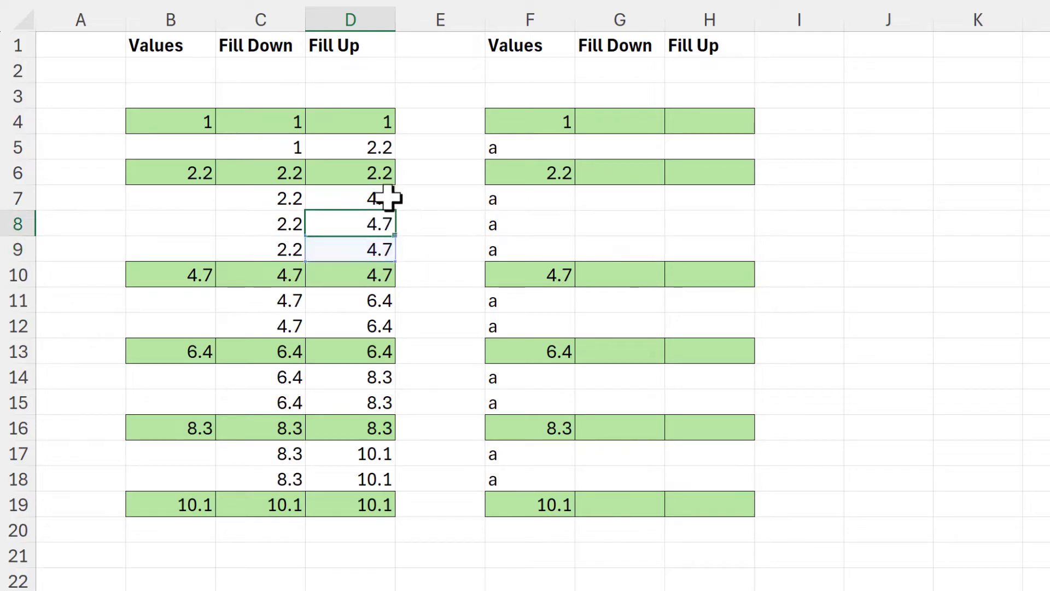
{"action": "key", "text": "Up"}
{"action": "type", "text": "="}
{"action": "key", "text": "Down"}
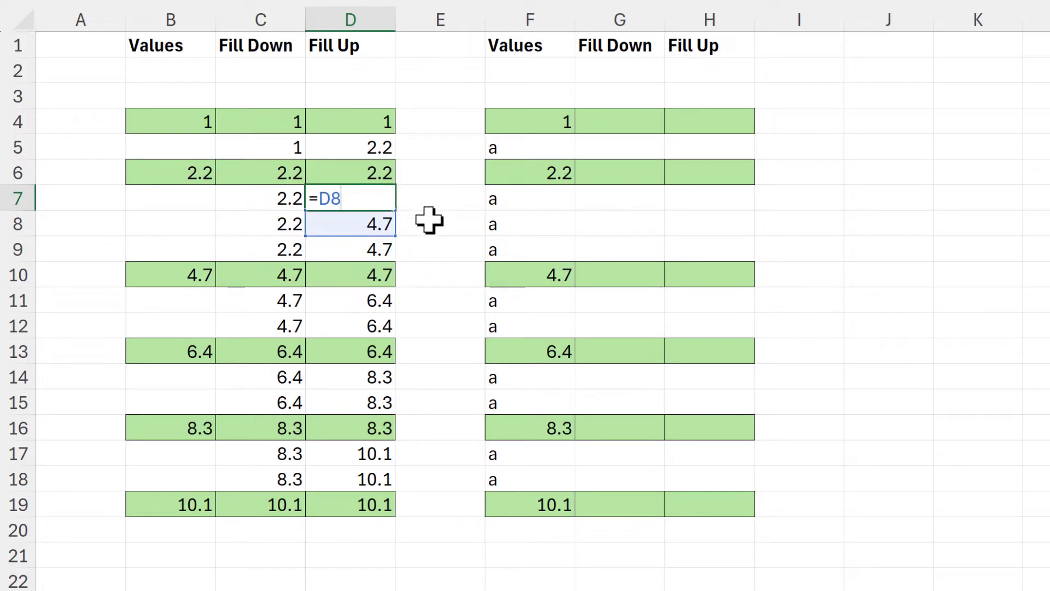
{"action": "key", "text": "ctrl+Return"}
{"action": "left_click", "coordinate": [429, 222]}
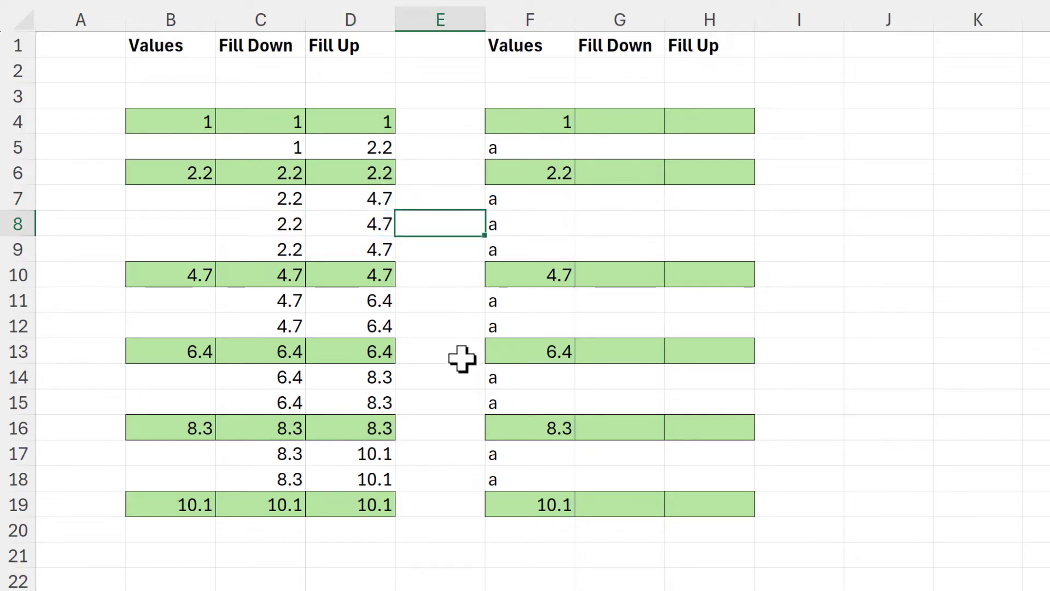
{"action": "left_click_drag", "start_coordinate": [293, 274], "coordinate": [360, 273]}
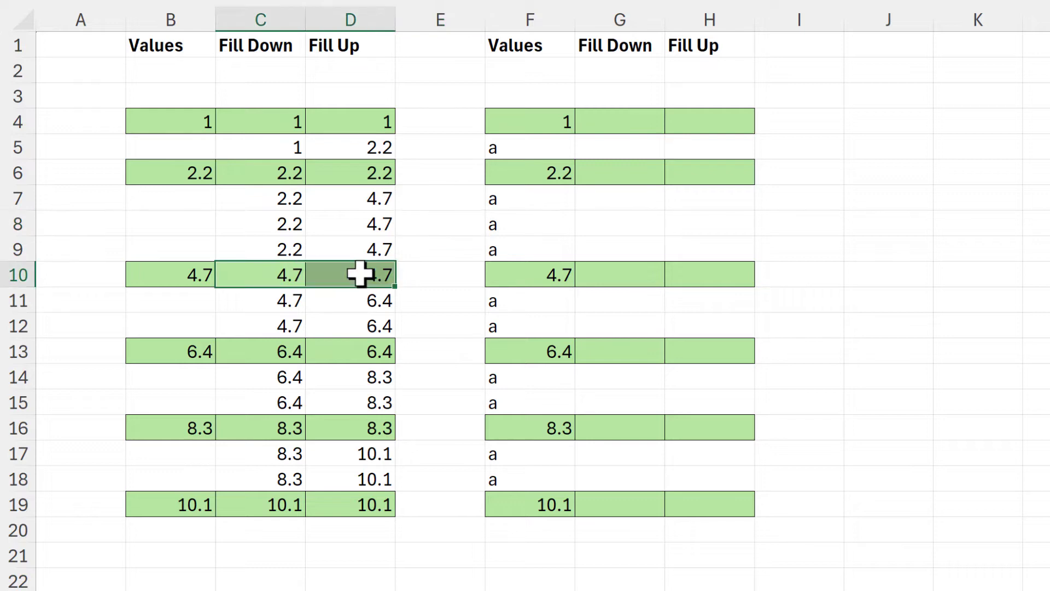
{"action": "key", "text": "Delete"}
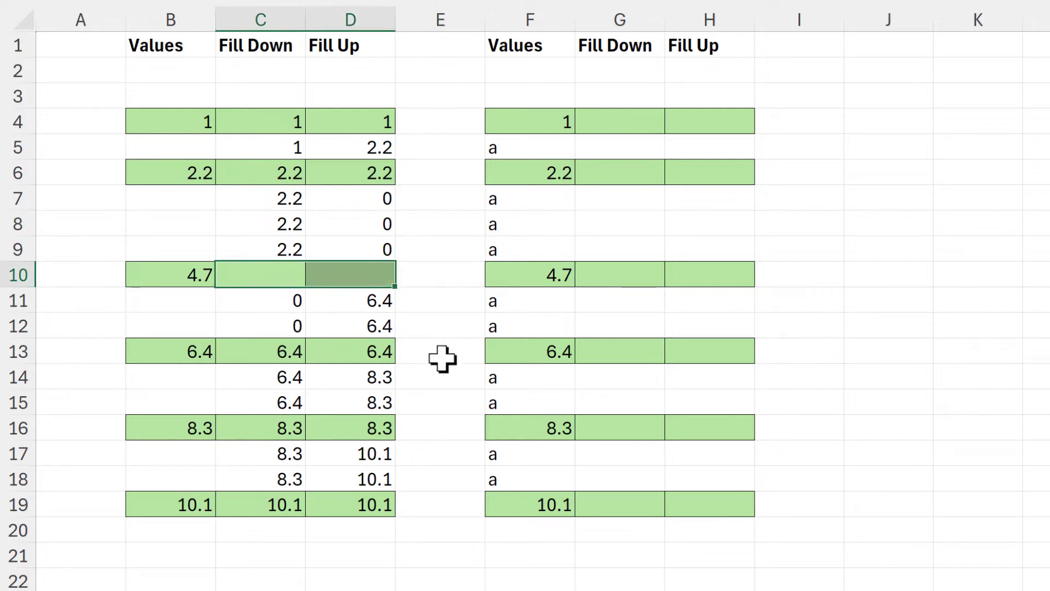
{"action": "left_click", "coordinate": [441, 303]}
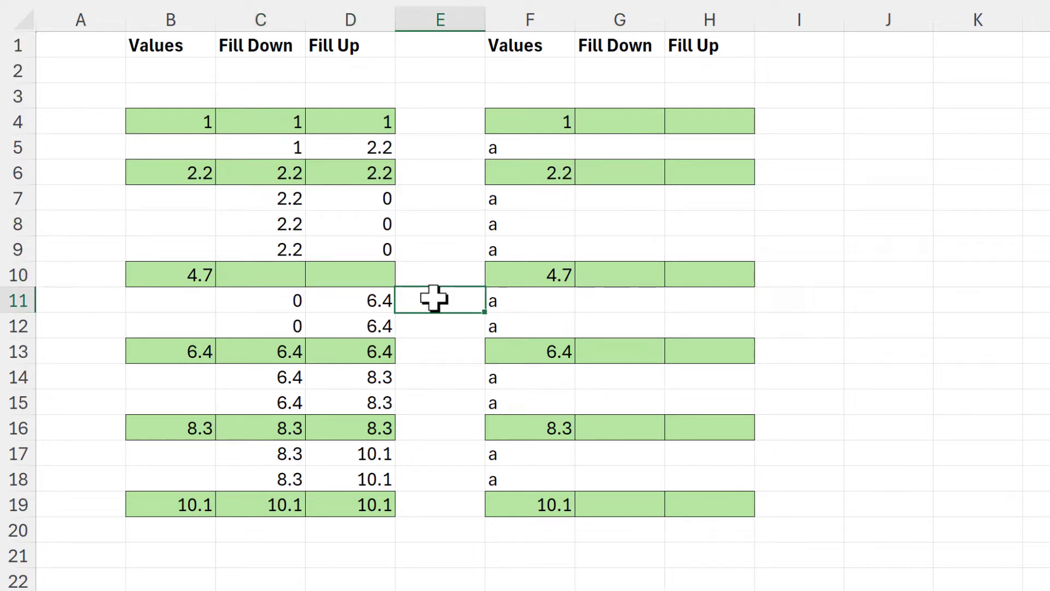
{"action": "key", "text": "ctrl+z"}
{"action": "left_click", "coordinate": [442, 320]}
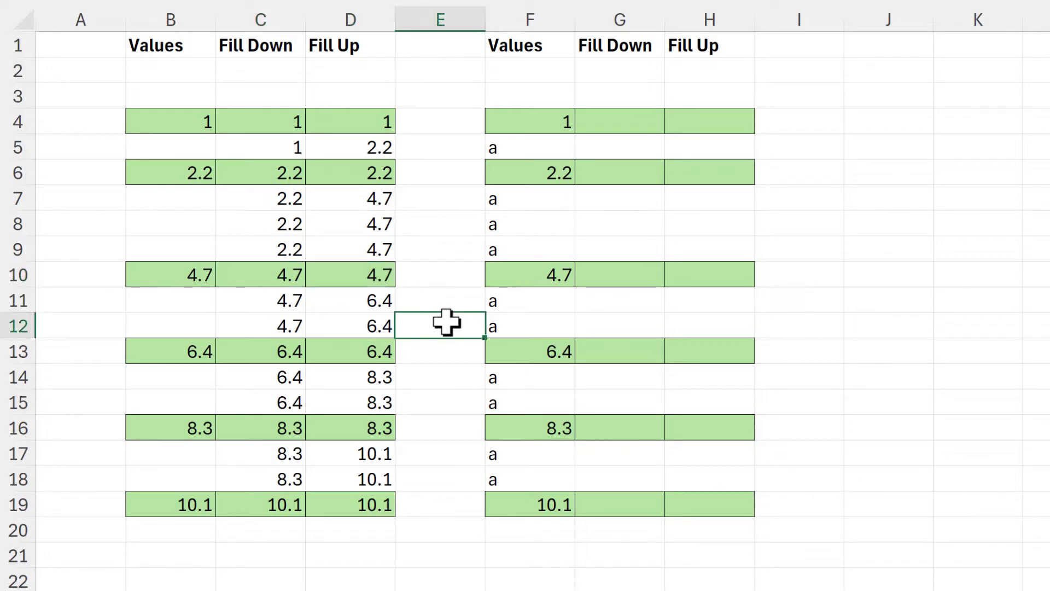
Start an IF formula in G4 testing whether F4 equals "a"
{"action": "left_click", "coordinate": [623, 116]}
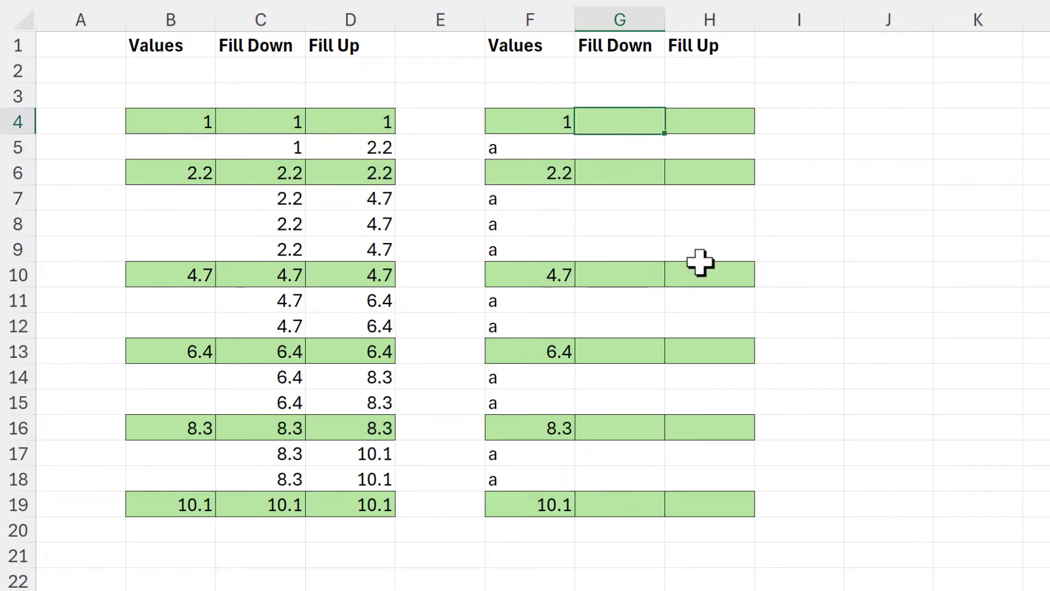
{"action": "type", "text": "=if"}
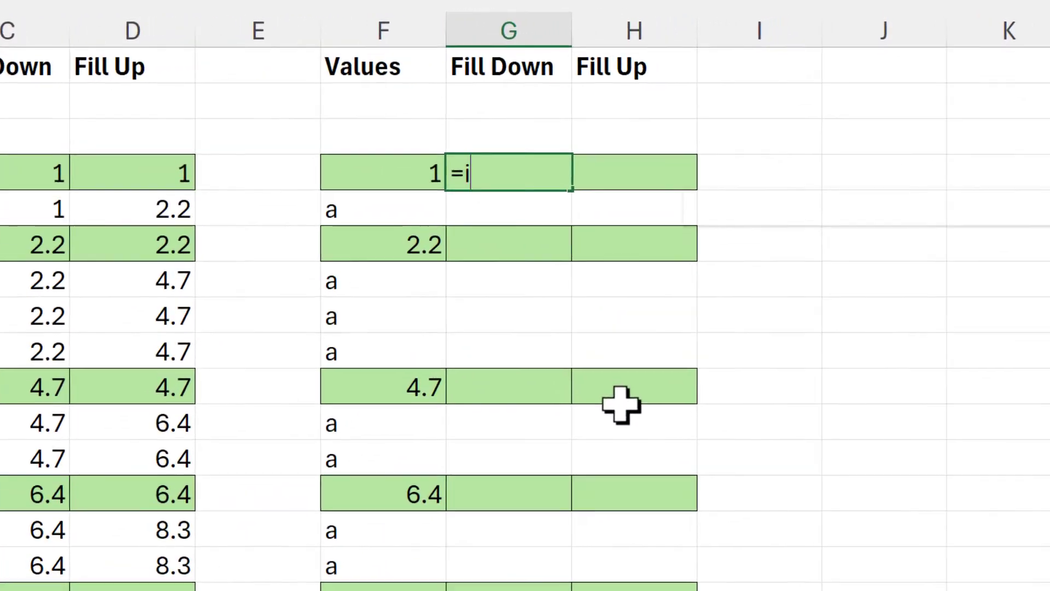
{"action": "key", "text": "Tab"}
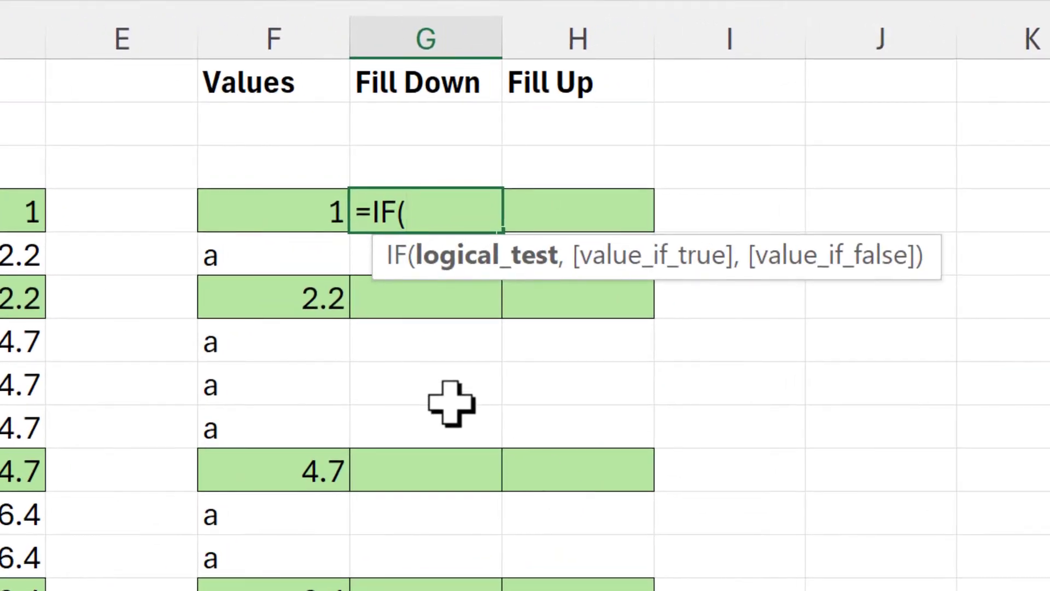
{"action": "left_click", "coordinate": [277, 197]}
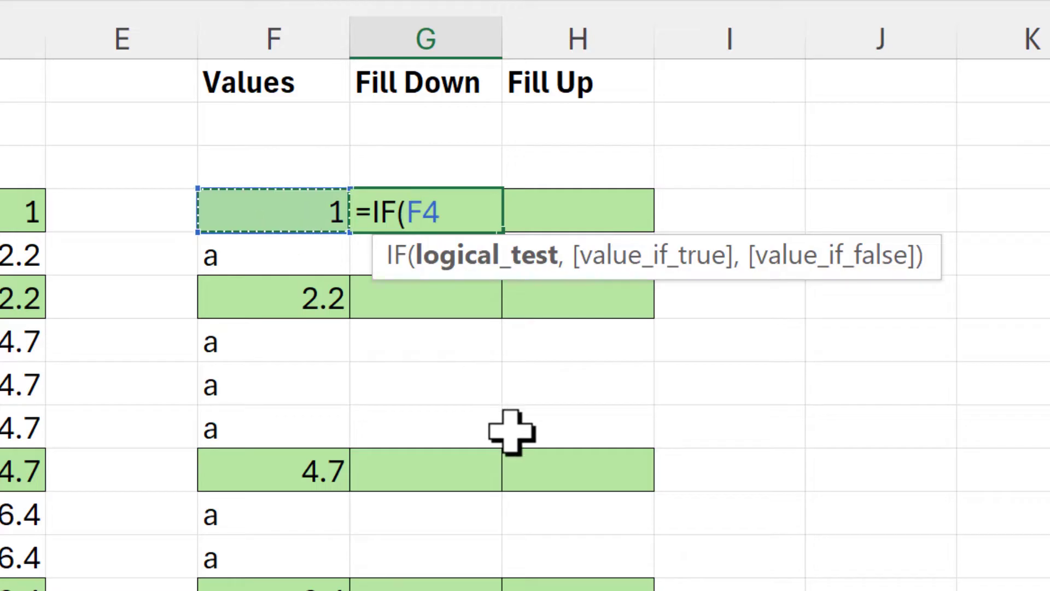
{"action": "type", "text": "="}
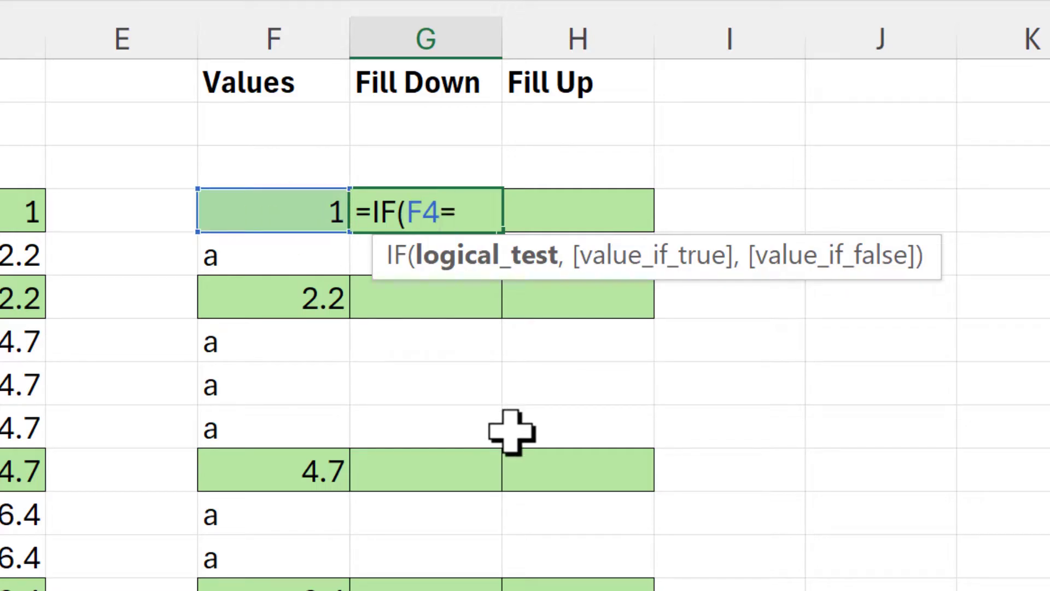
{"action": "type", "text": "\"a\","}
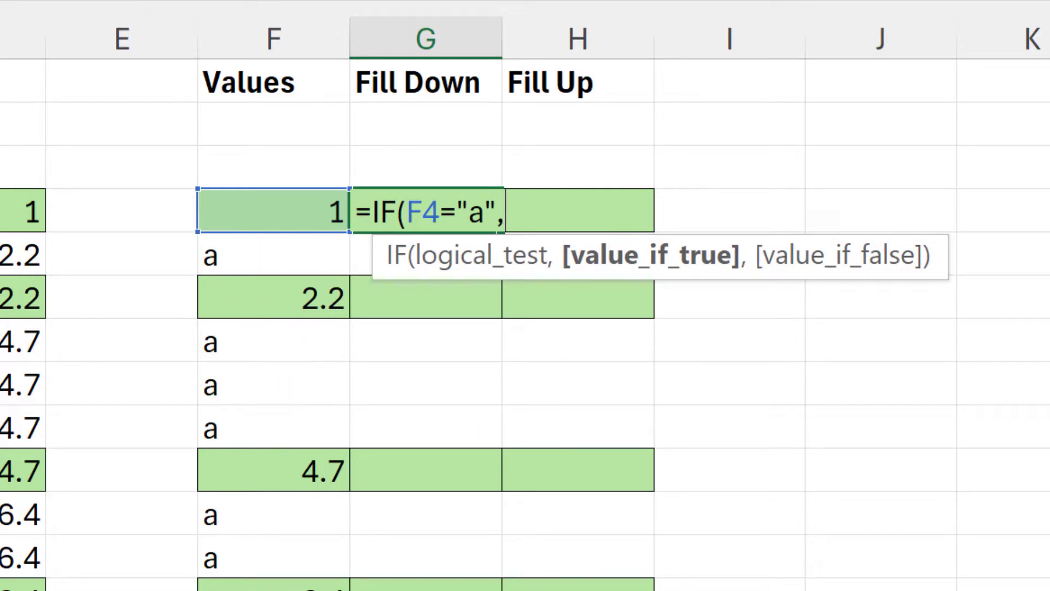
{"action": "left_click", "coordinate": [489, 254]}
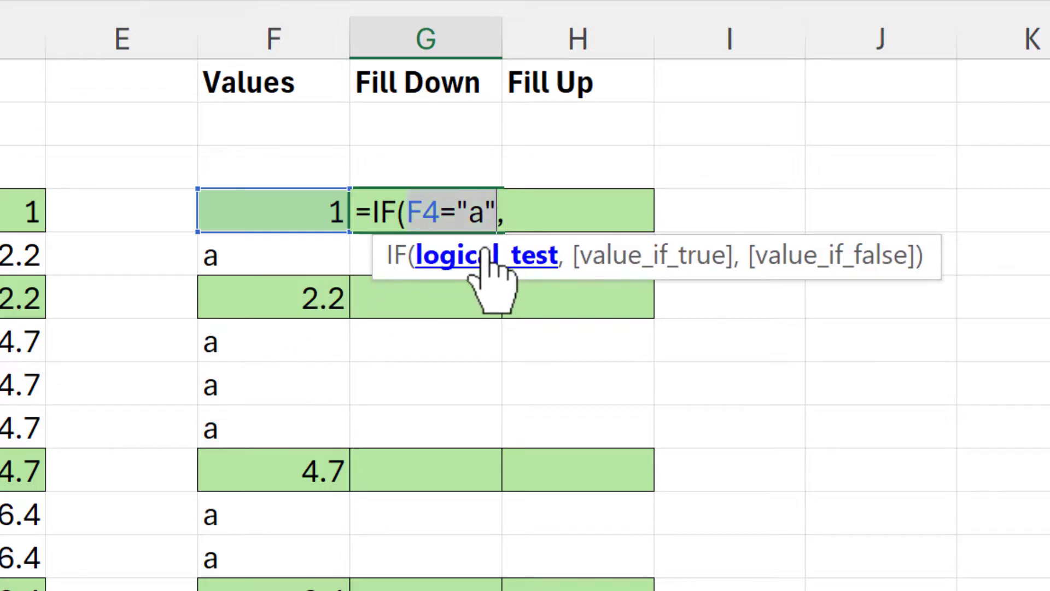
{"action": "left_click", "coordinate": [545, 212]}
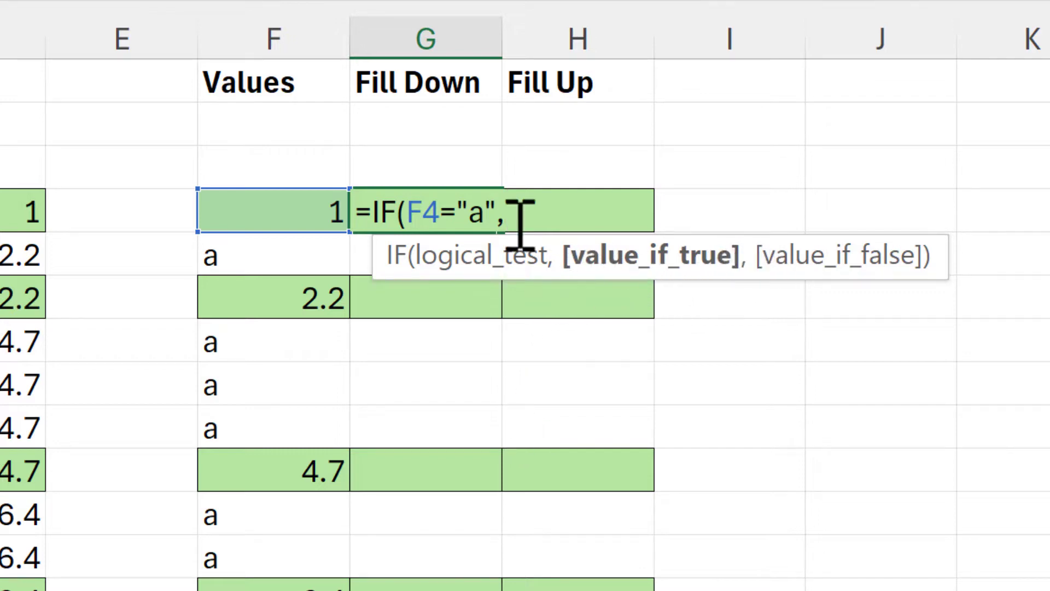
Complete G4 as =IF(F4="a",G3,F4) and commit it
{"action": "left_click", "coordinate": [459, 163]}
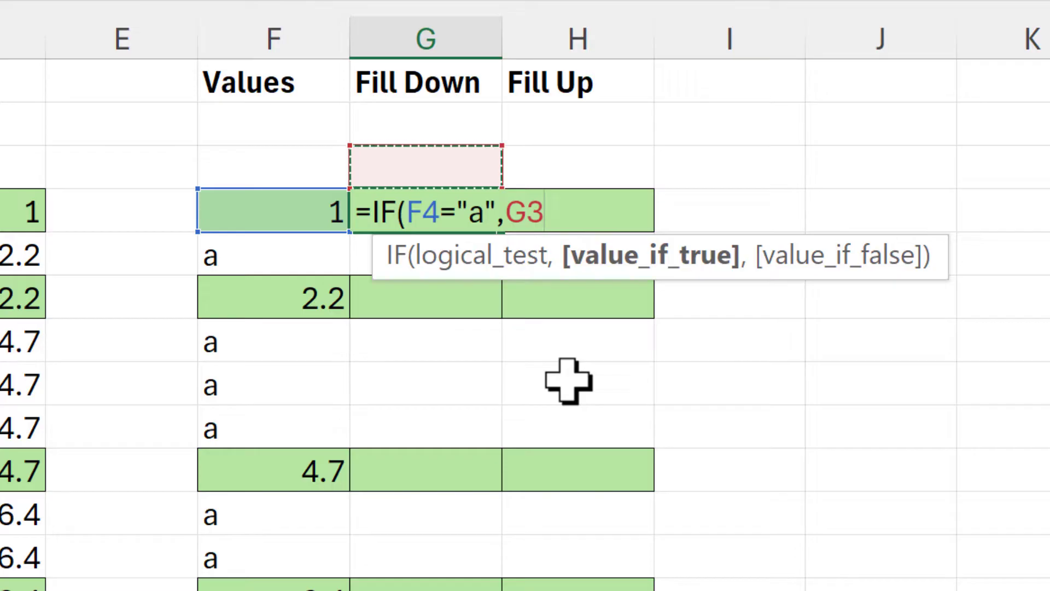
{"action": "type", "text": ","}
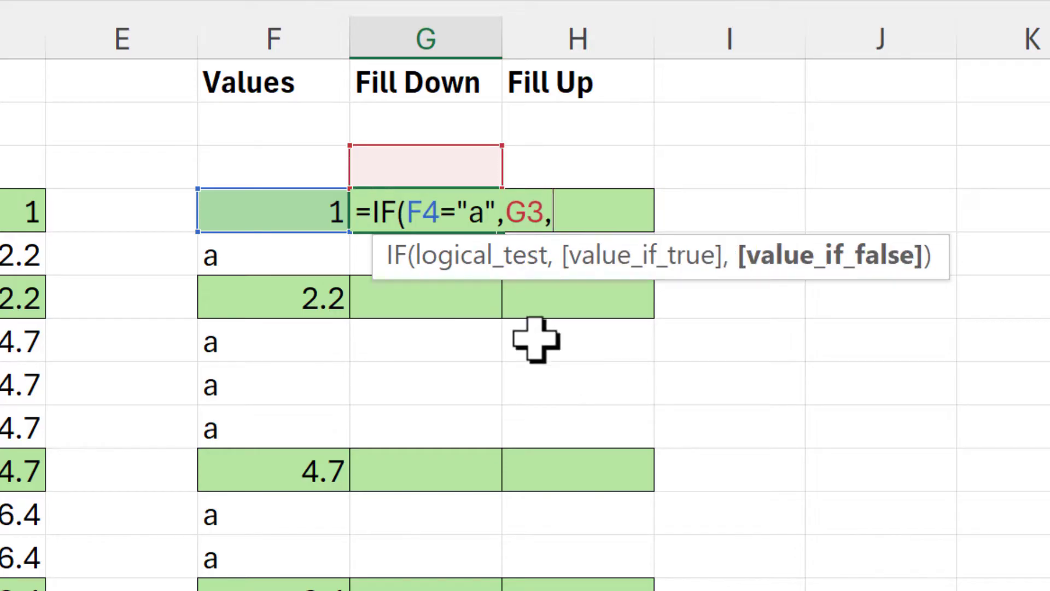
{"action": "left_click", "coordinate": [324, 216]}
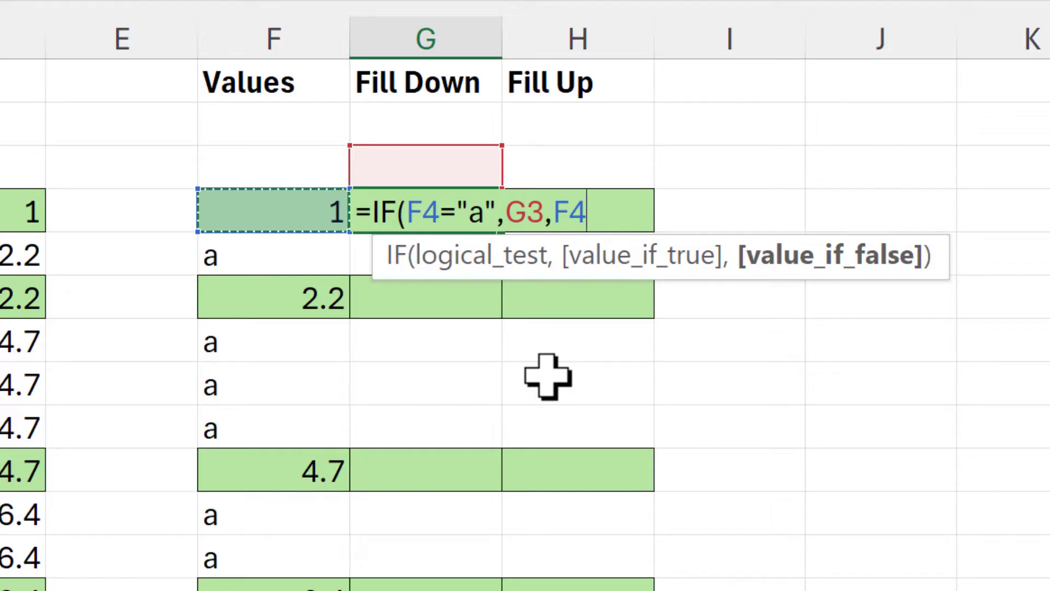
{"action": "type", "text": ")"}
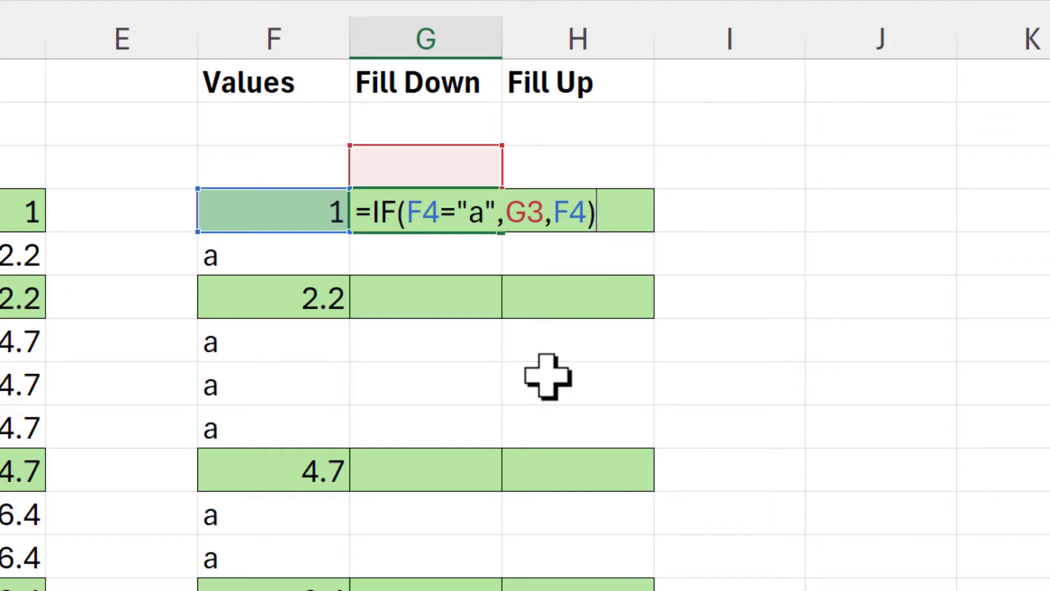
{"action": "key", "text": "Return"}
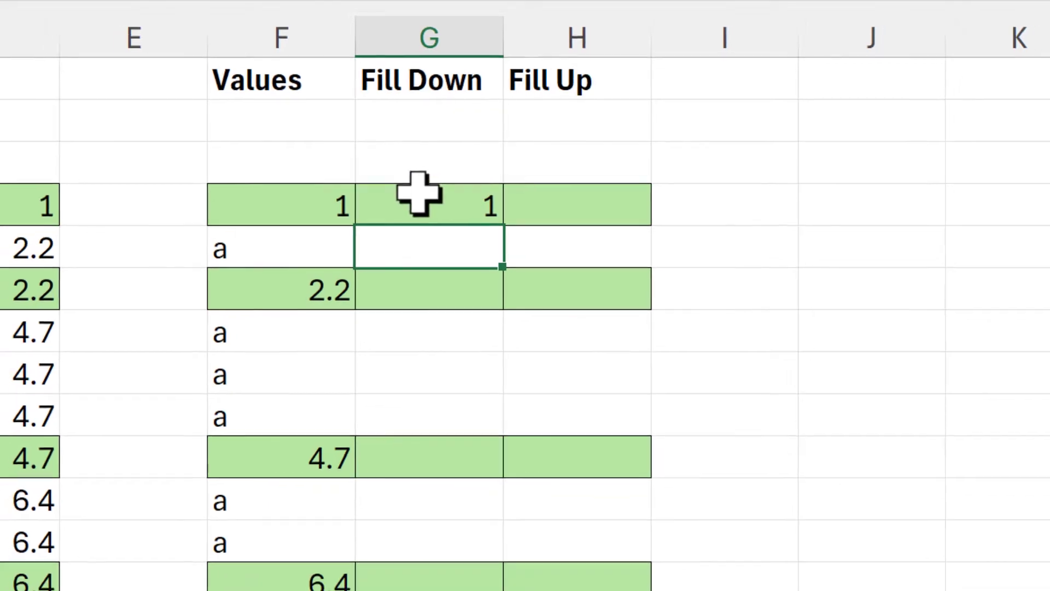
{"action": "left_click", "coordinate": [463, 211]}
Fill G4's formula down to G19 using Fill Without Formatting to keep the green shading
{"action": "left_click_drag", "start_coordinate": [517, 146], "coordinate": [528, 533]}
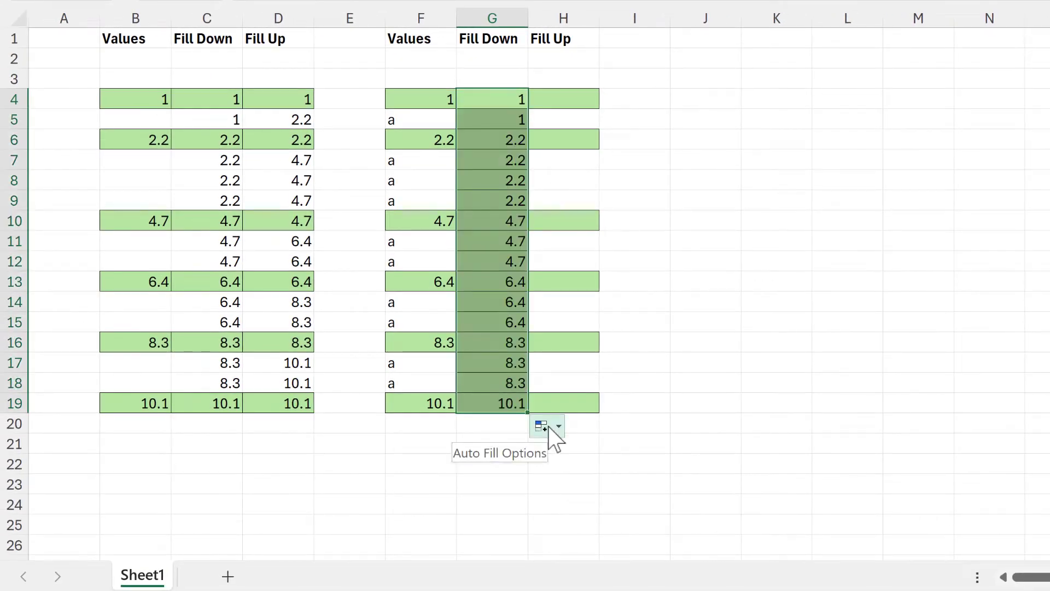
{"action": "left_click", "coordinate": [549, 426]}
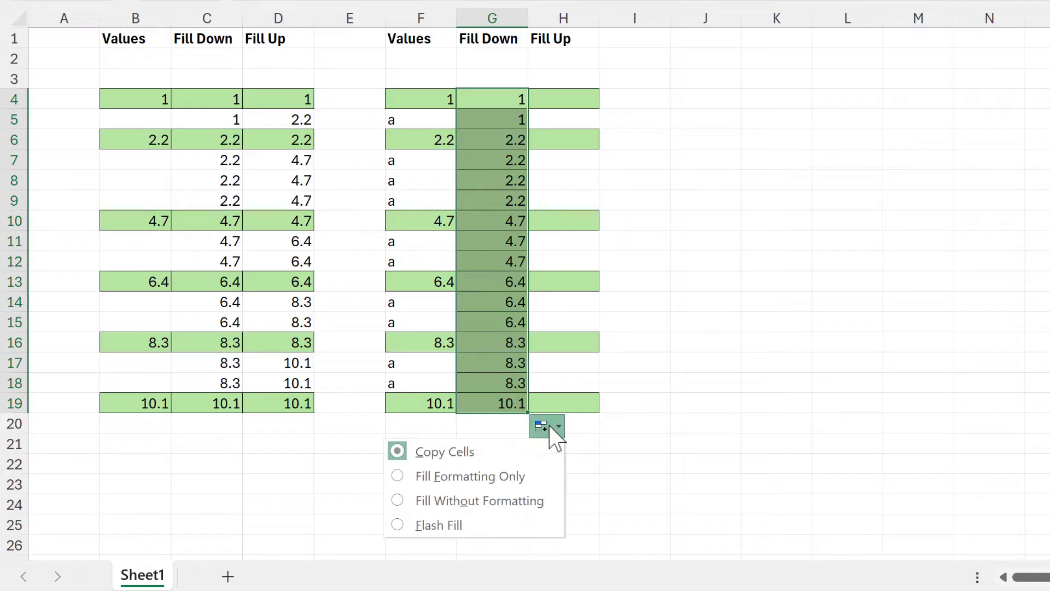
{"action": "left_click", "coordinate": [397, 502]}
{"action": "left_click", "coordinate": [522, 468]}
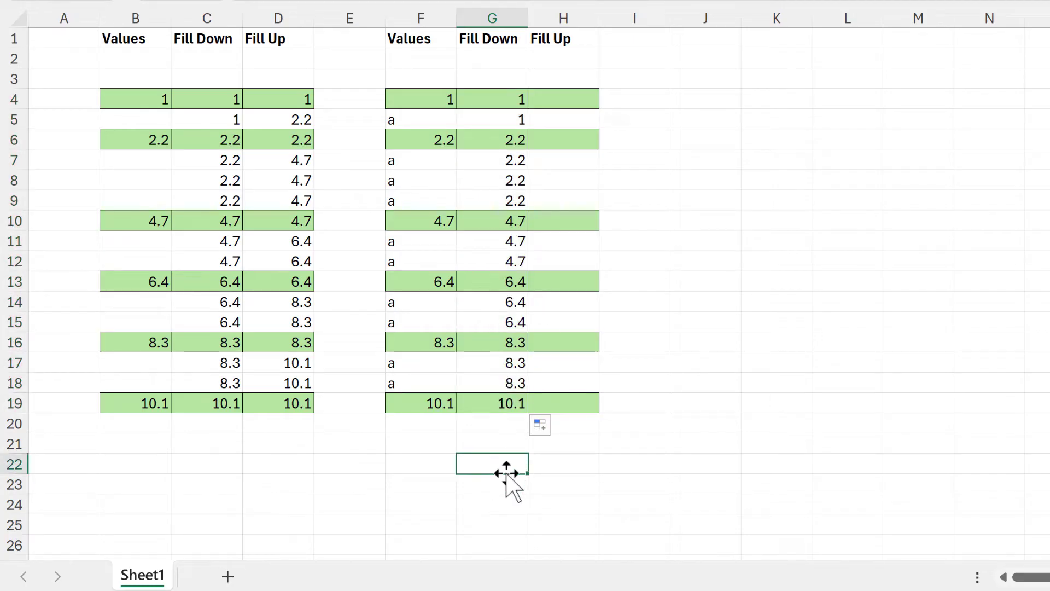
{"action": "left_click", "coordinate": [482, 144]}
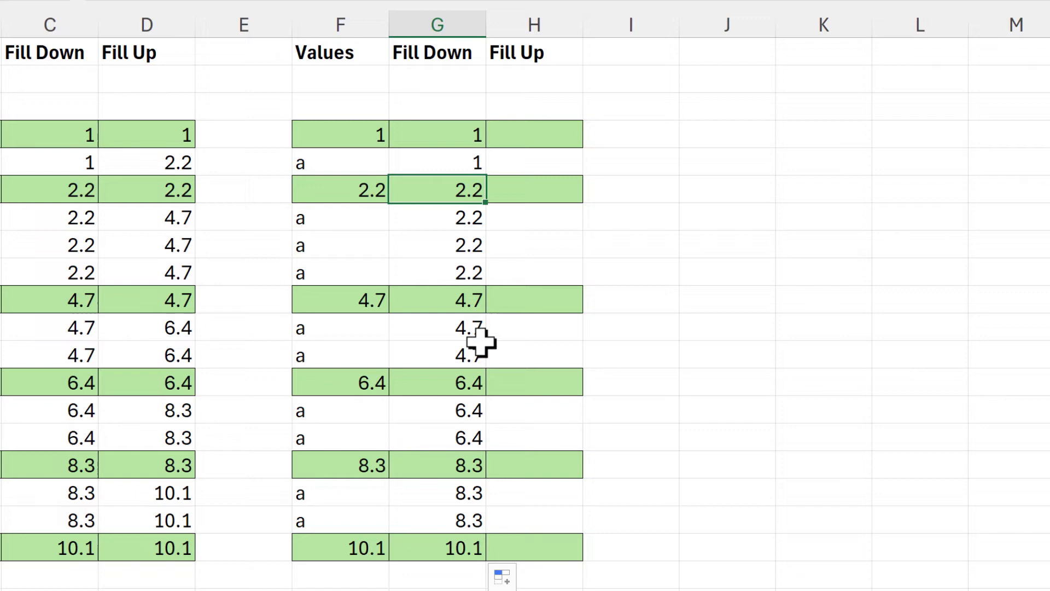
{"action": "key", "text": "F2"}
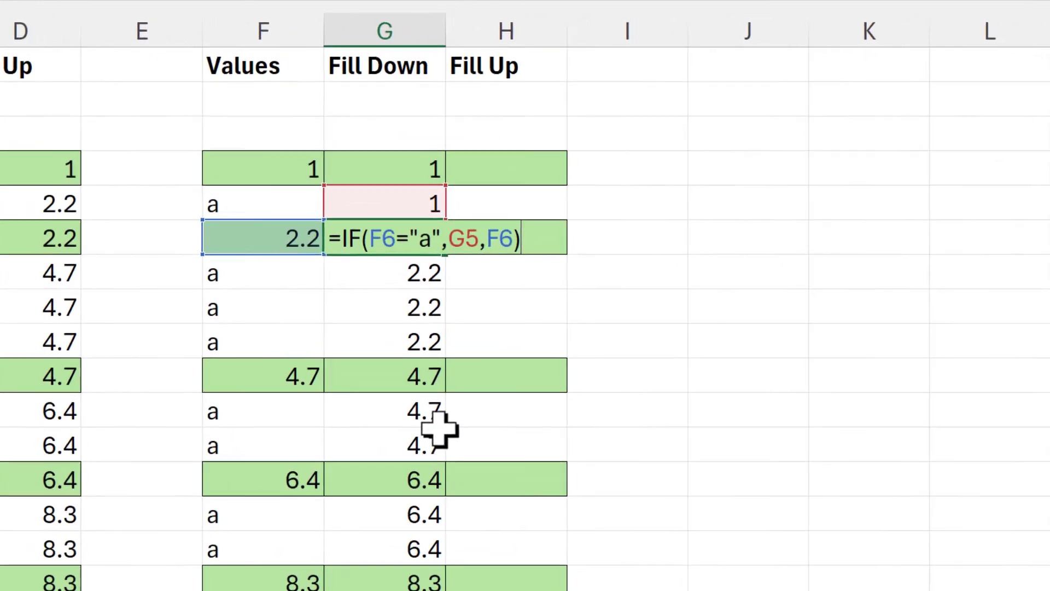
{"action": "left_click", "coordinate": [363, 271]}
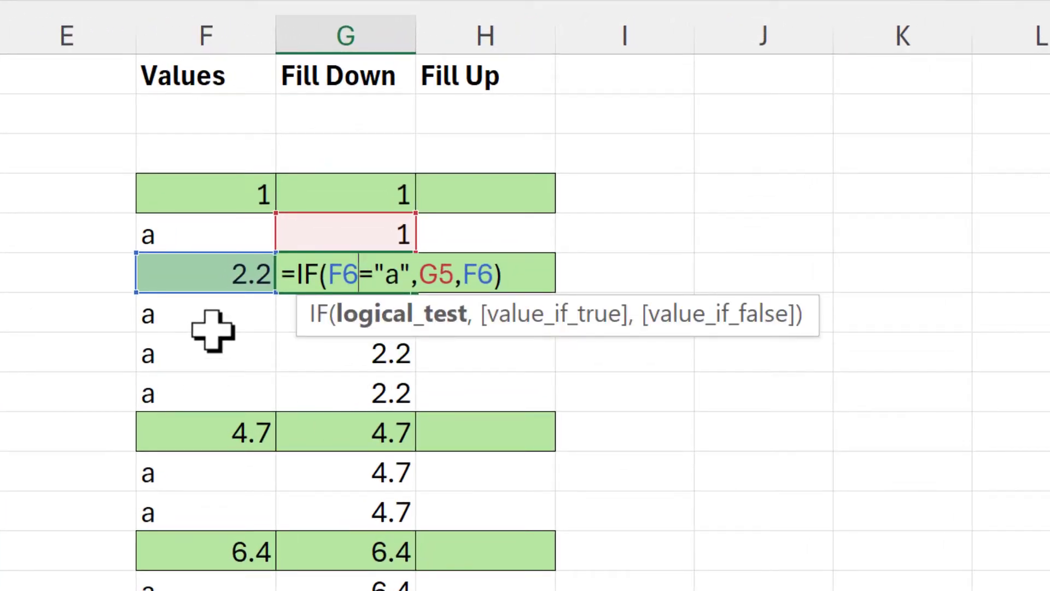
{"action": "left_click", "coordinate": [484, 272]}
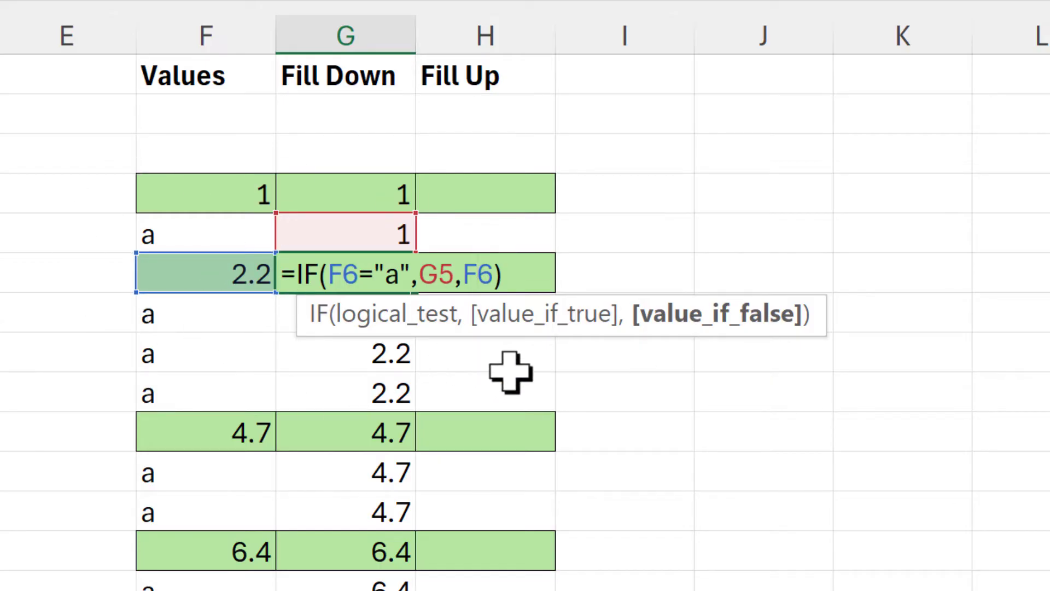
{"action": "key", "text": "Return"}
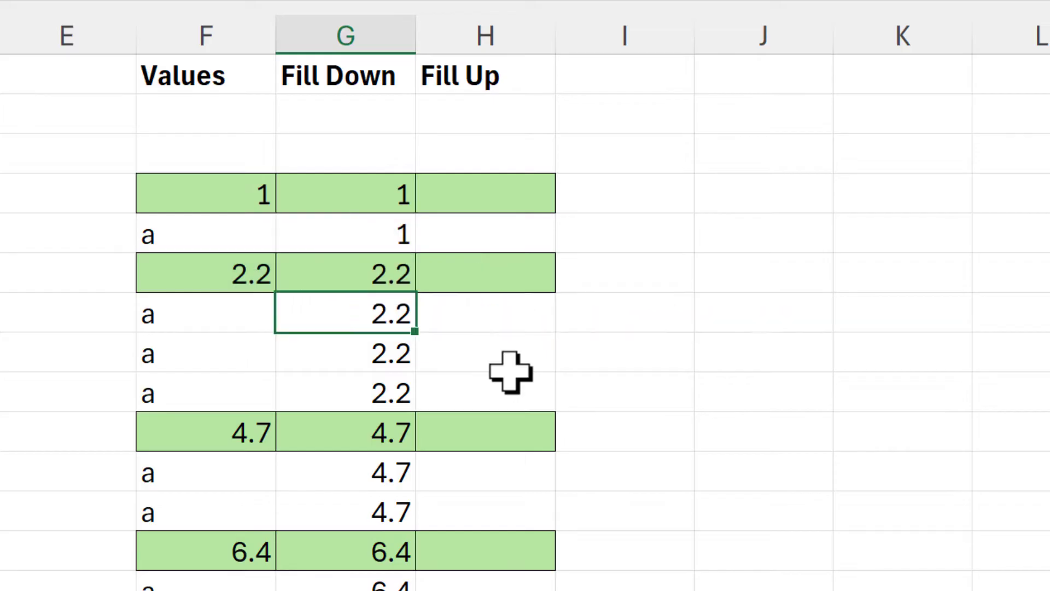
{"action": "key", "text": "F2"}
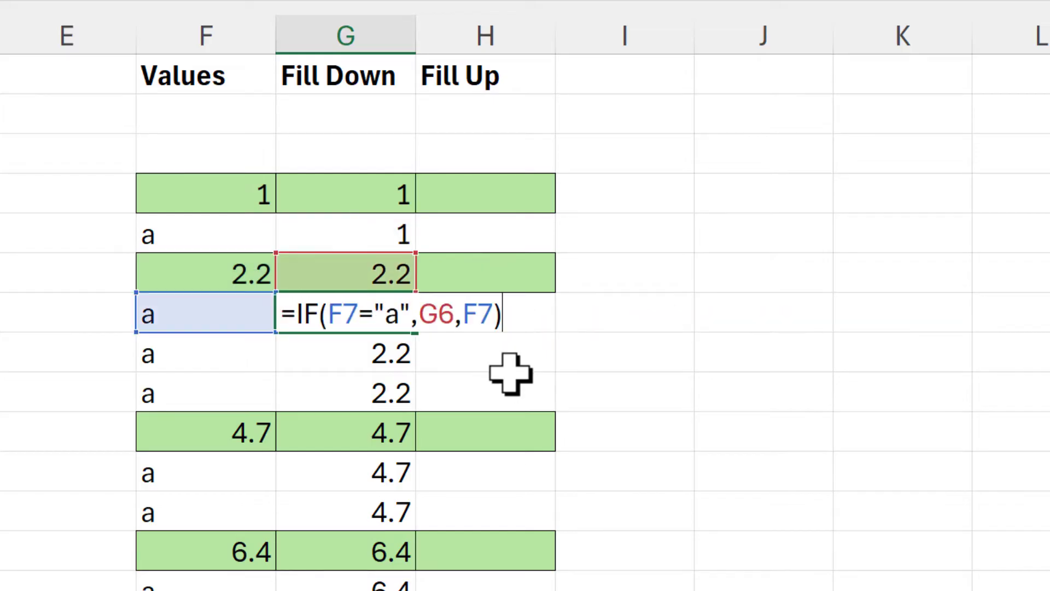
{"action": "left_click", "coordinate": [403, 307]}
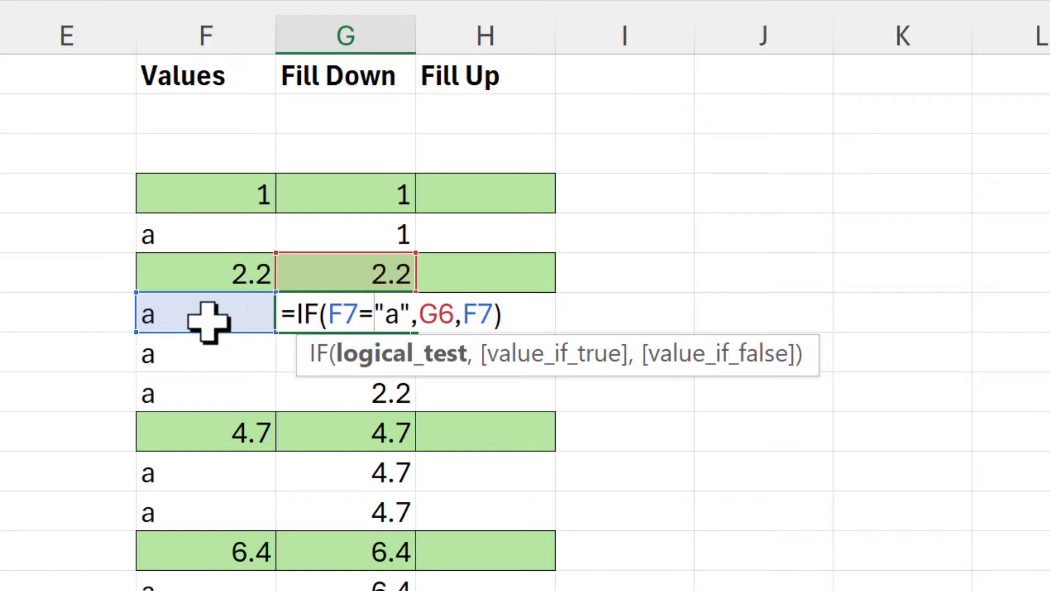
{"action": "left_click", "coordinate": [434, 316]}
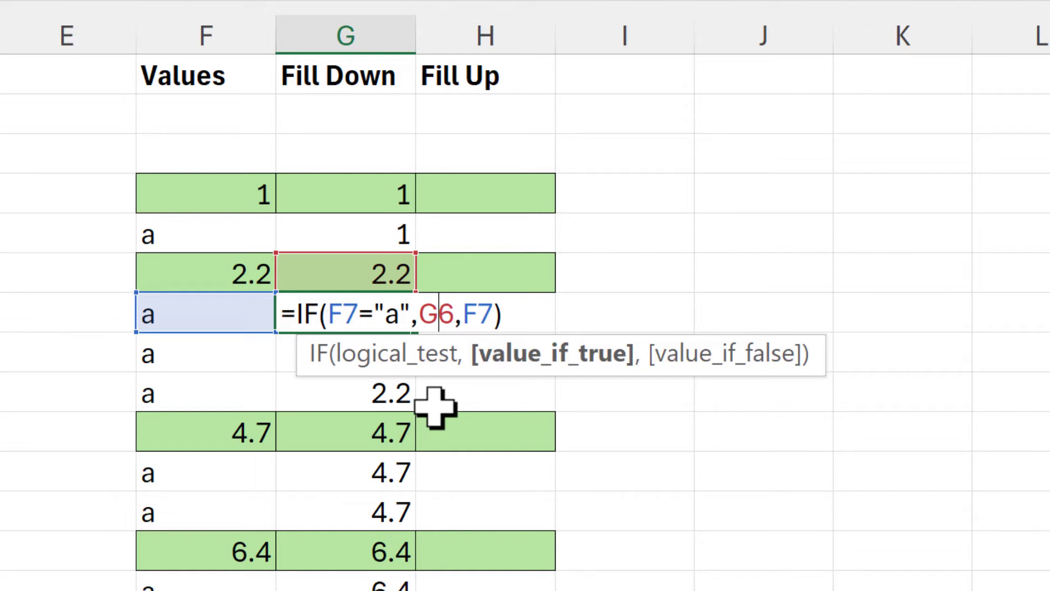
{"action": "key", "text": "Return"}
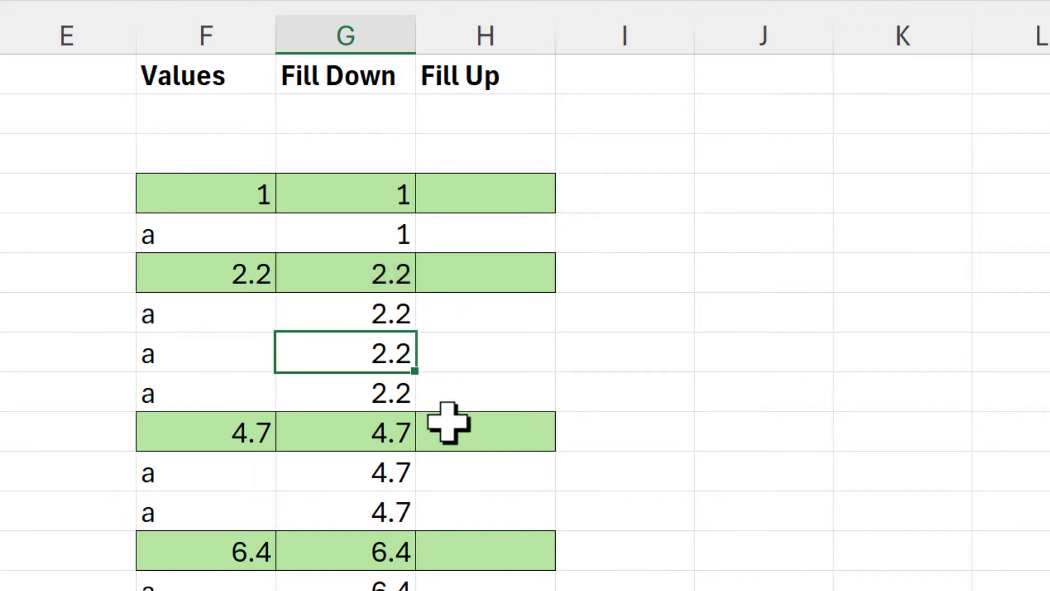
{"action": "key", "text": "F2"}
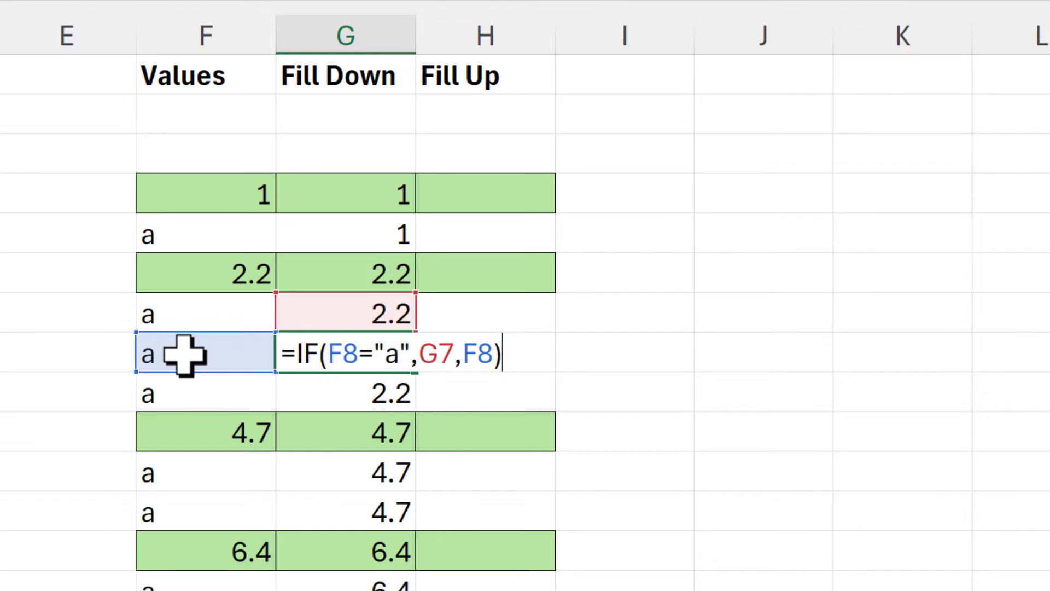
{"action": "left_click", "coordinate": [422, 355]}
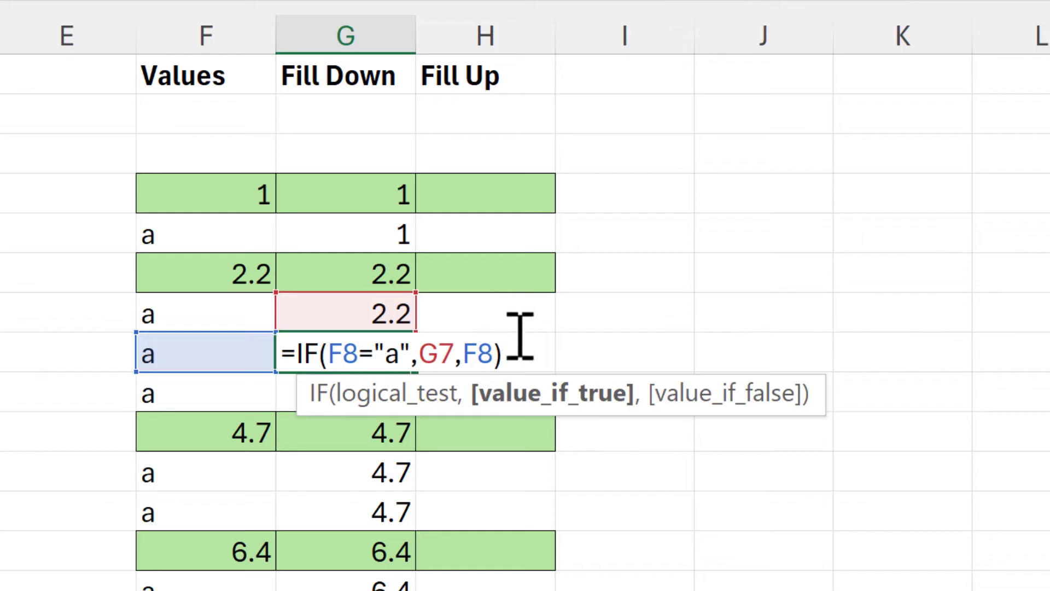
{"action": "key", "text": "Return"}
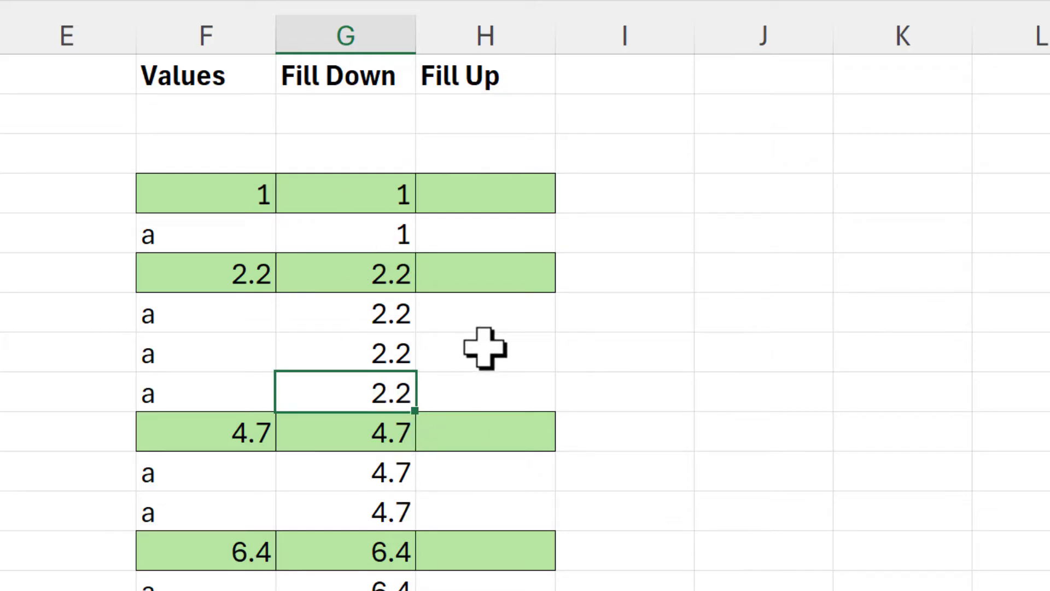
Enter =IF(F4="a",H5,F4) in H4, pulling the value from the cell below for placeholders
{"action": "left_click", "coordinate": [487, 188]}
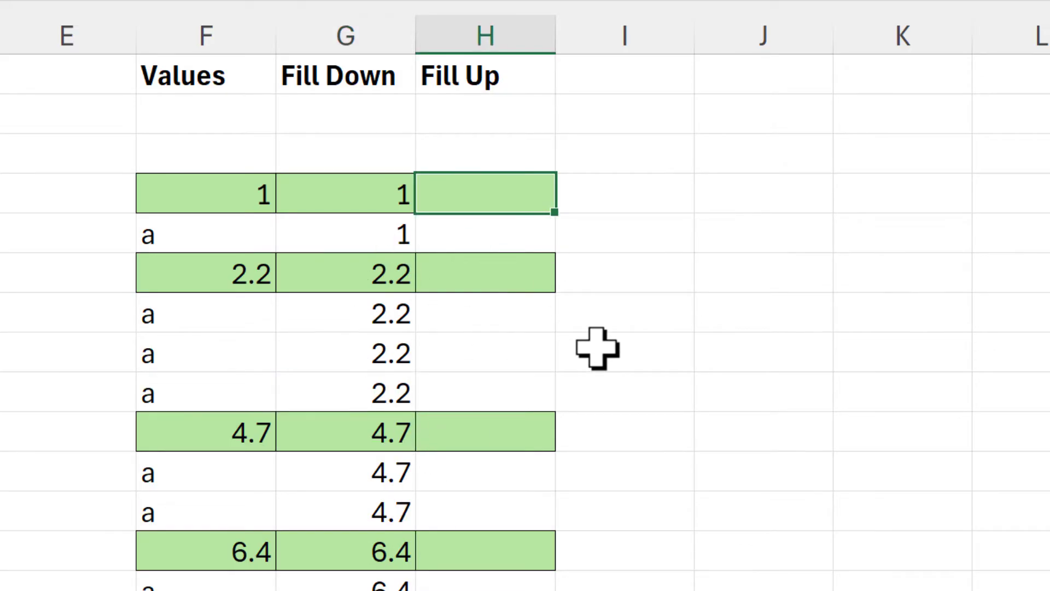
{"action": "type", "text": "=if"}
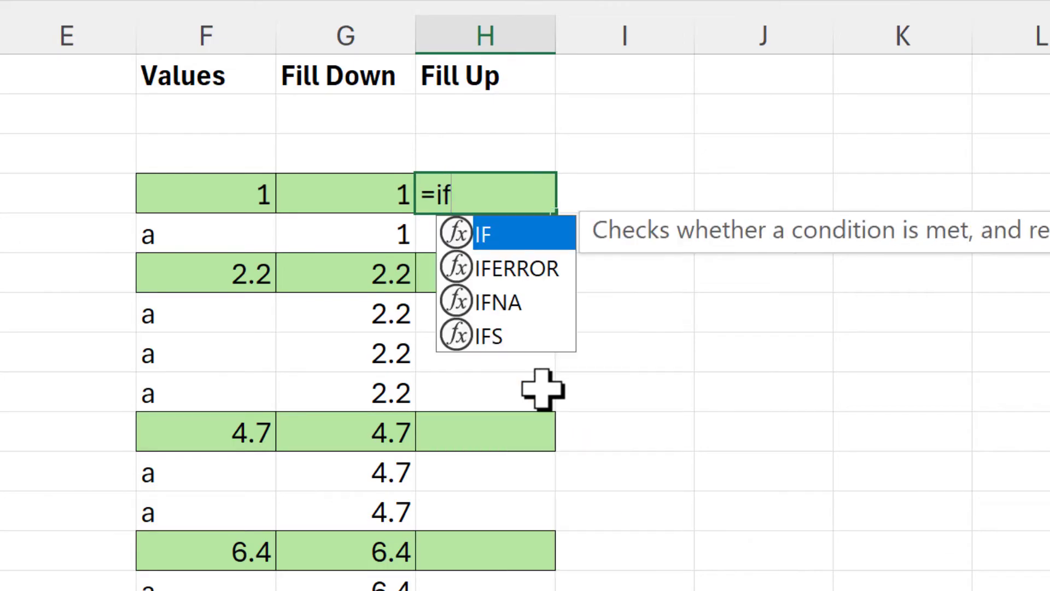
{"action": "key", "text": "Tab"}
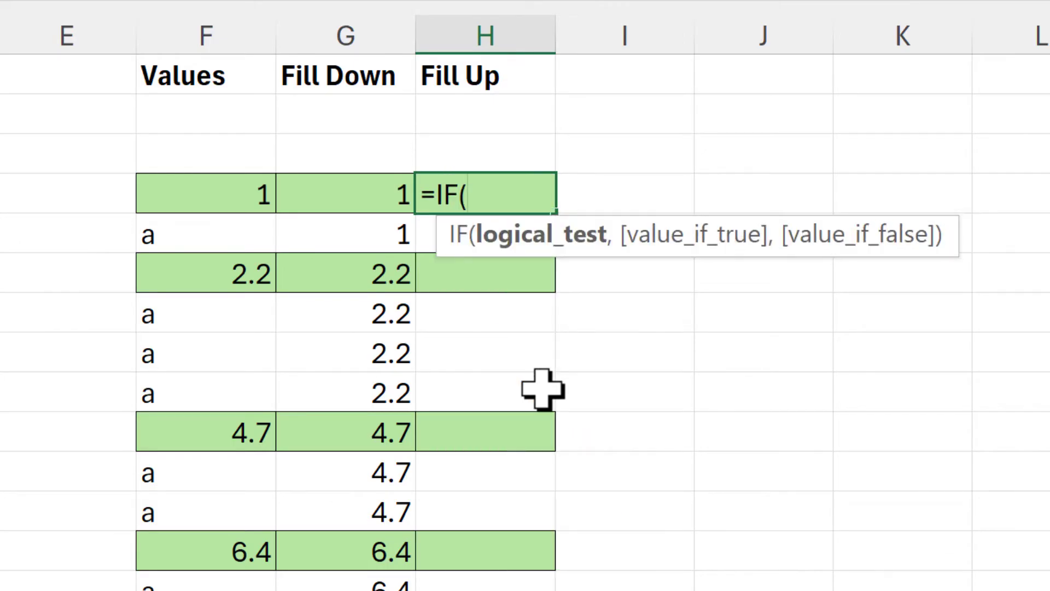
{"action": "left_click", "coordinate": [195, 188]}
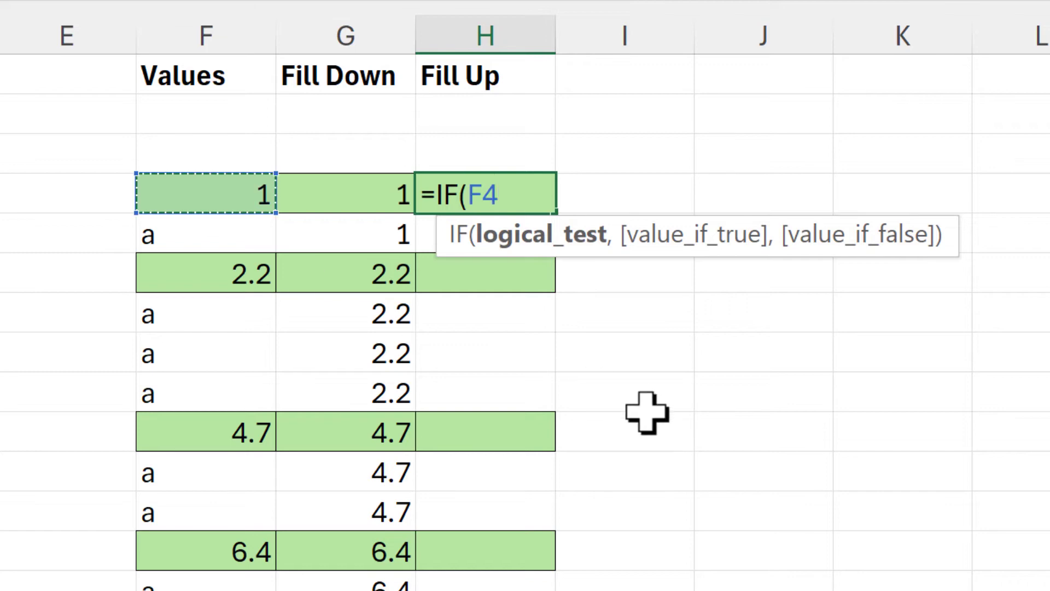
{"action": "type", "text": "="}
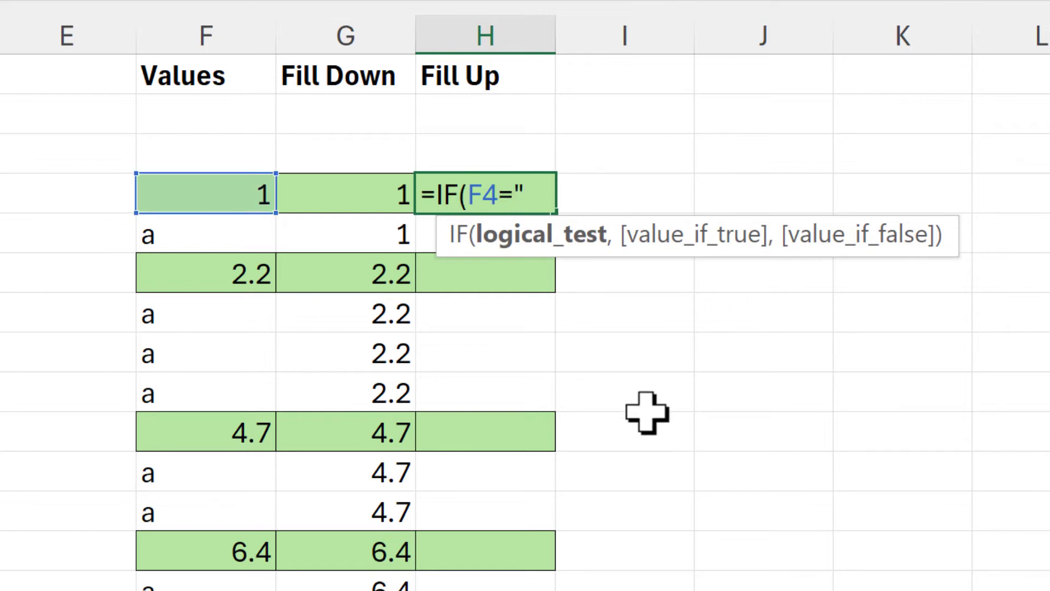
{"action": "type", "text": "\"a\","}
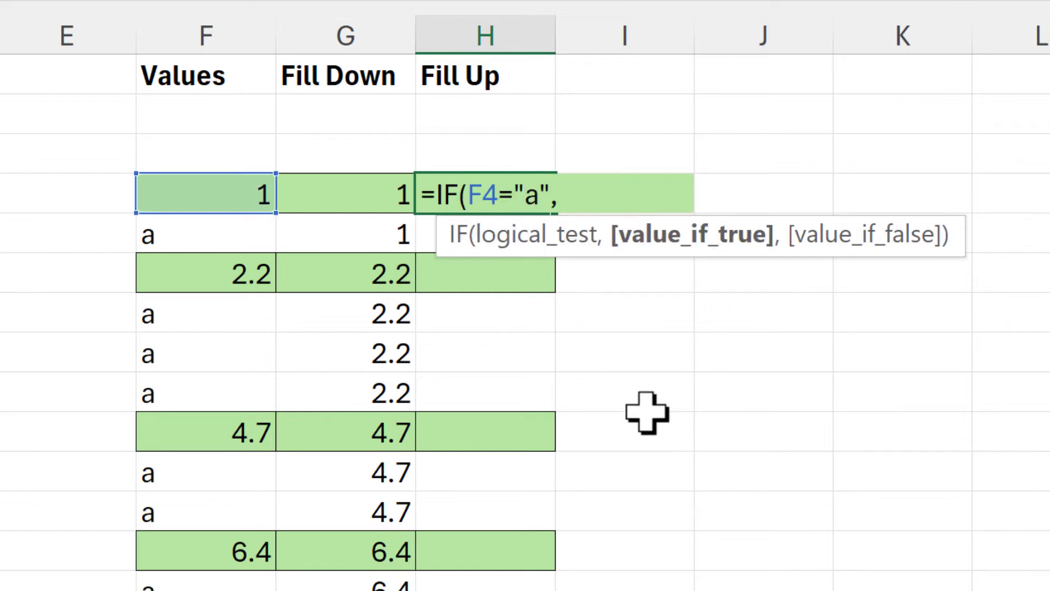
{"action": "left_click_drag", "start_coordinate": [593, 257], "coordinate": [595, 345]}
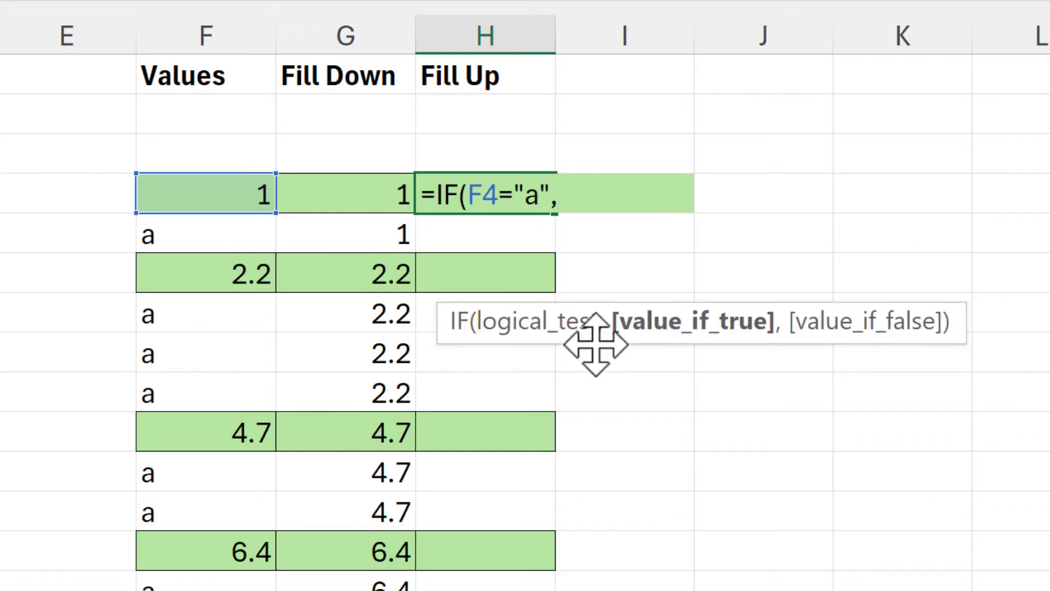
{"action": "left_click", "coordinate": [512, 235]}
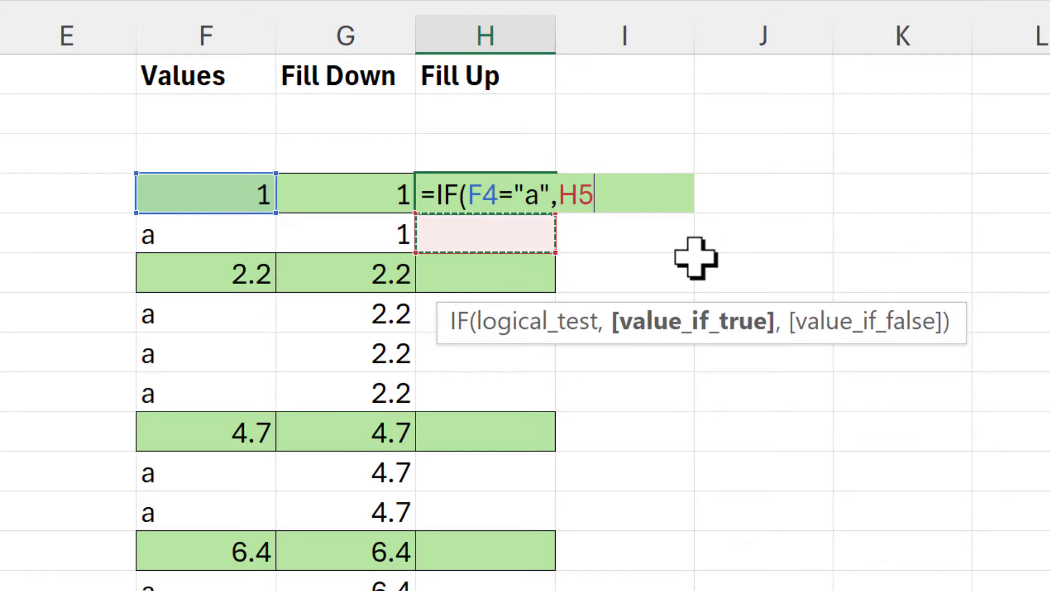
{"action": "type", "text": ","}
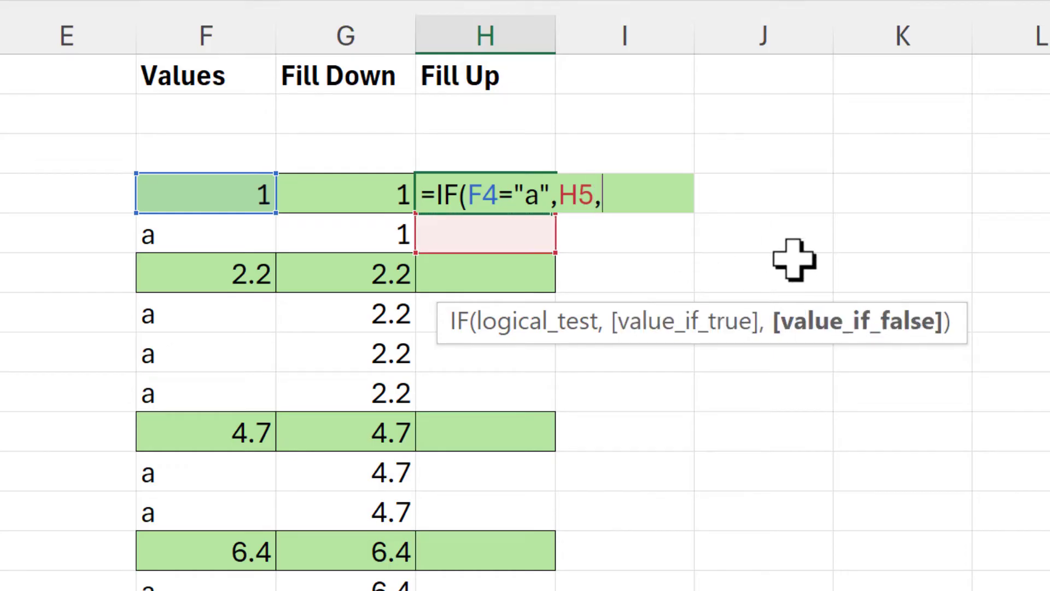
{"action": "left_click", "coordinate": [236, 190]}
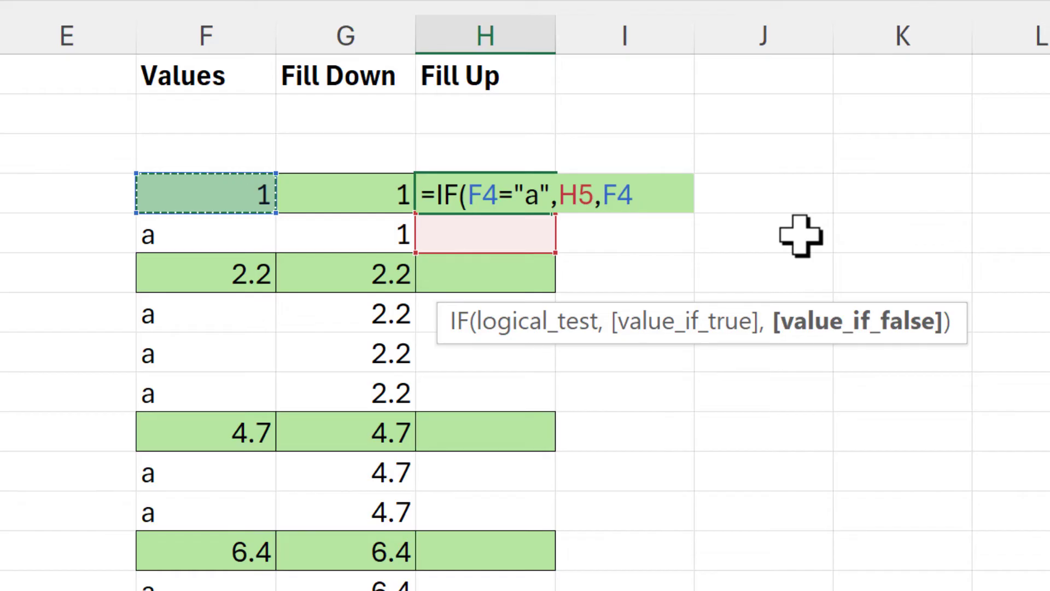
{"action": "type", "text": ")"}
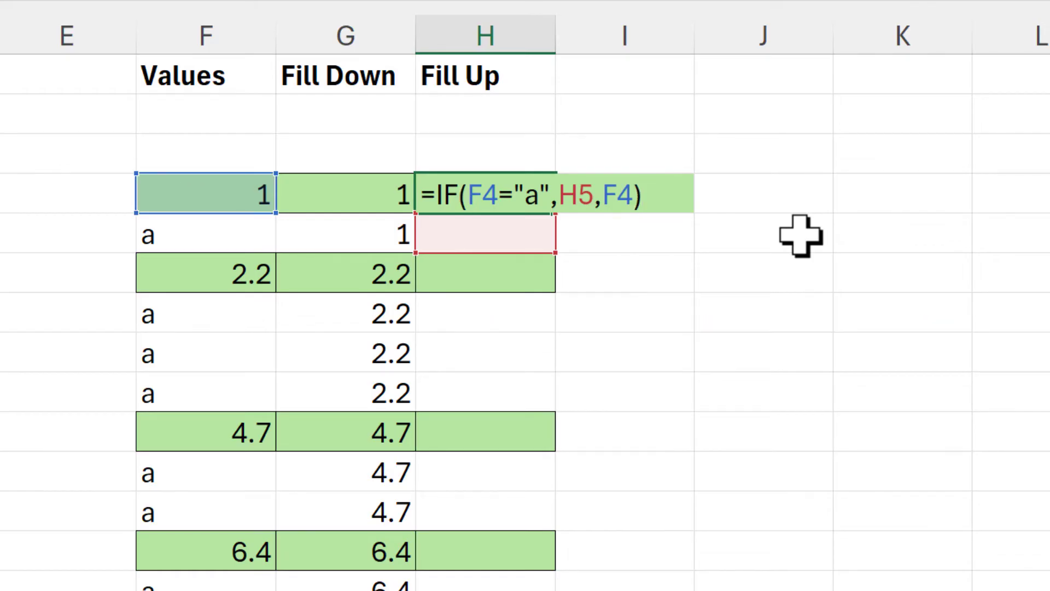
{"action": "key", "text": "Return"}
Fill H4's formula down to H19 using Fill Without Formatting, preserving the original shading
{"action": "left_click", "coordinate": [523, 194]}
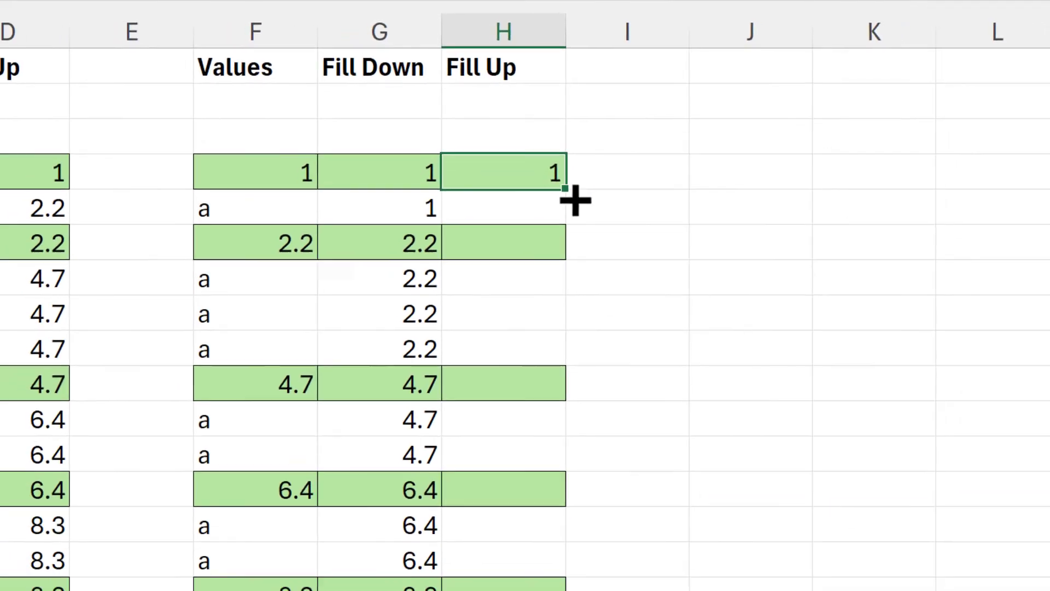
{"action": "left_click_drag", "start_coordinate": [575, 200], "coordinate": [603, 411]}
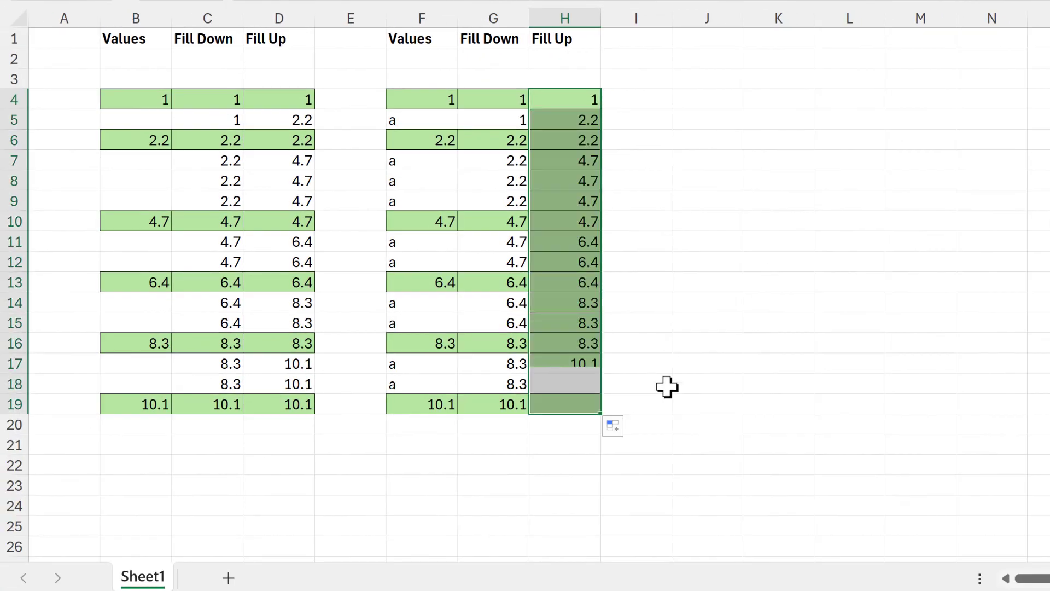
{"action": "left_click", "coordinate": [615, 429]}
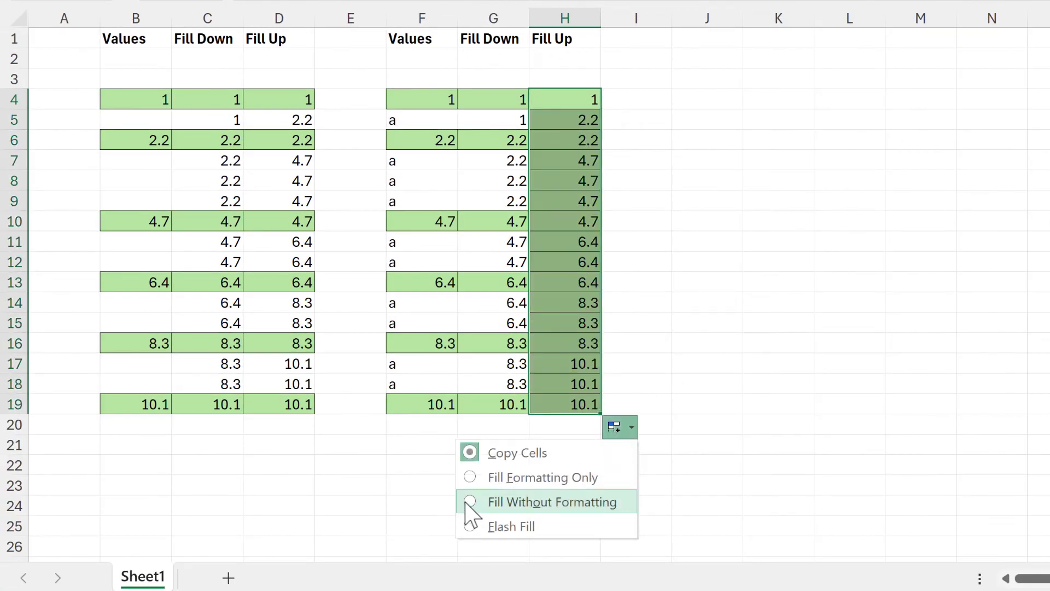
{"action": "left_click", "coordinate": [551, 502]}
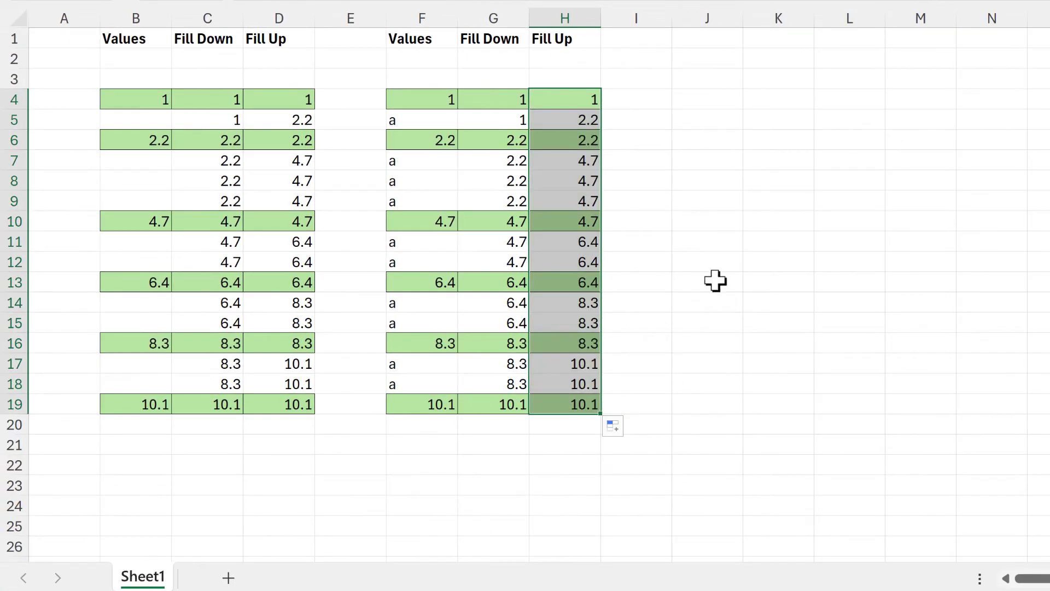
{"action": "left_click", "coordinate": [722, 265]}
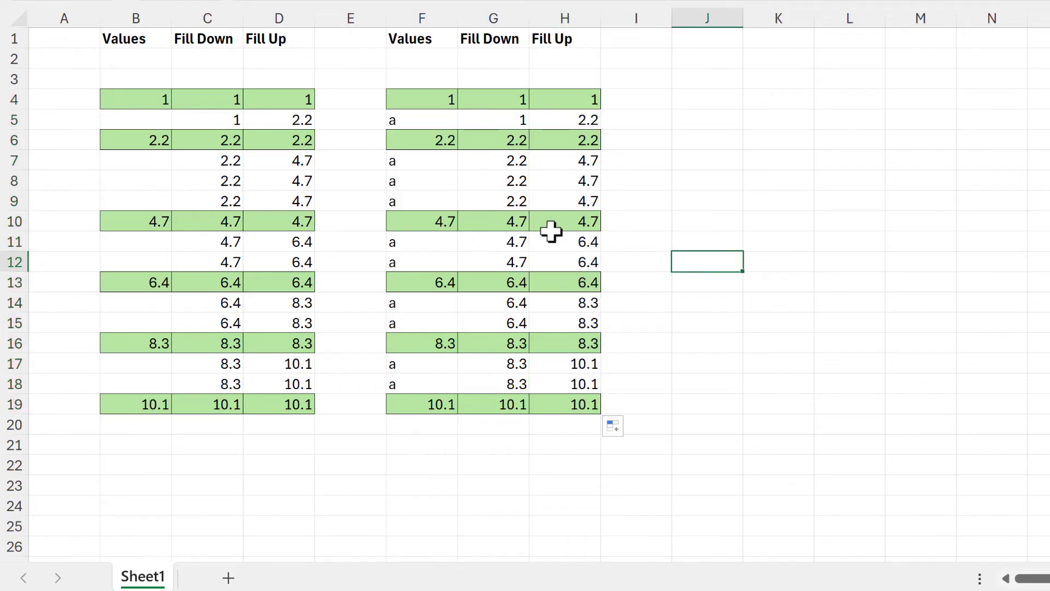
{"action": "double_click", "coordinate": [580, 221]}
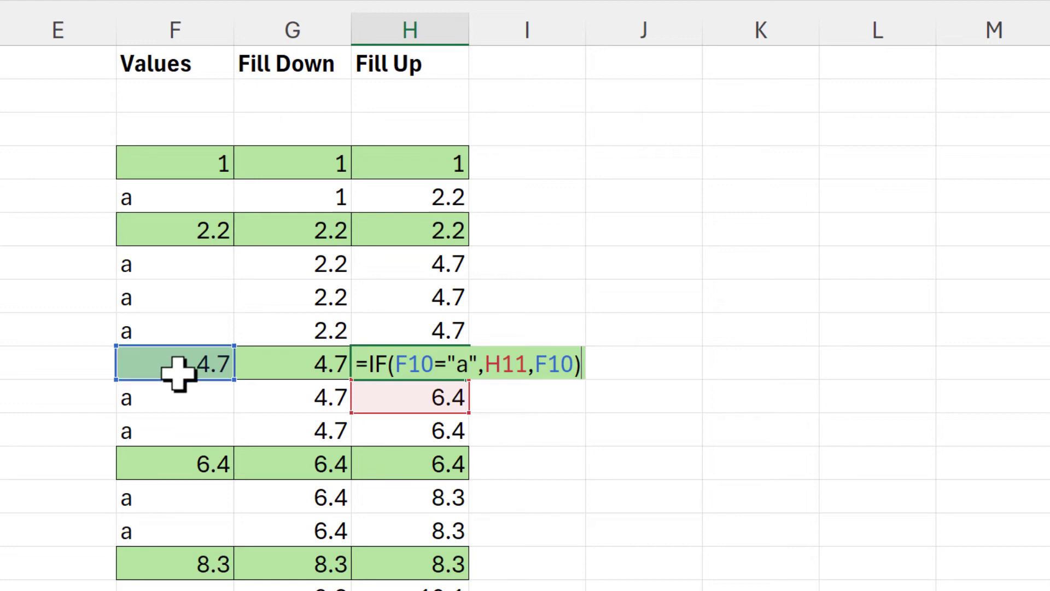
{"action": "left_click", "coordinate": [548, 365]}
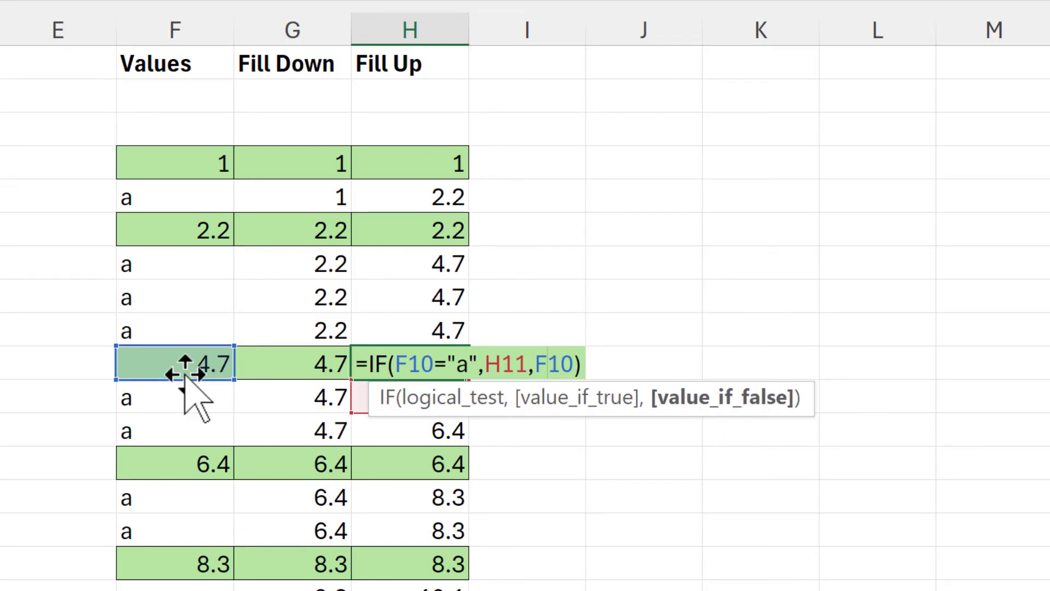
{"action": "left_click", "coordinate": [586, 362]}
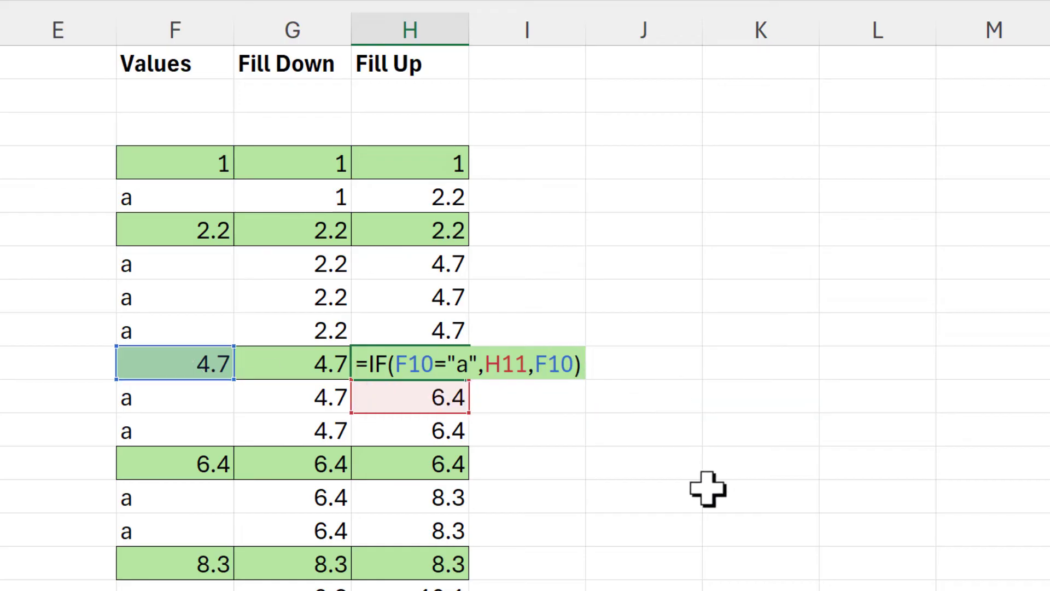
{"action": "key", "text": "Return"}
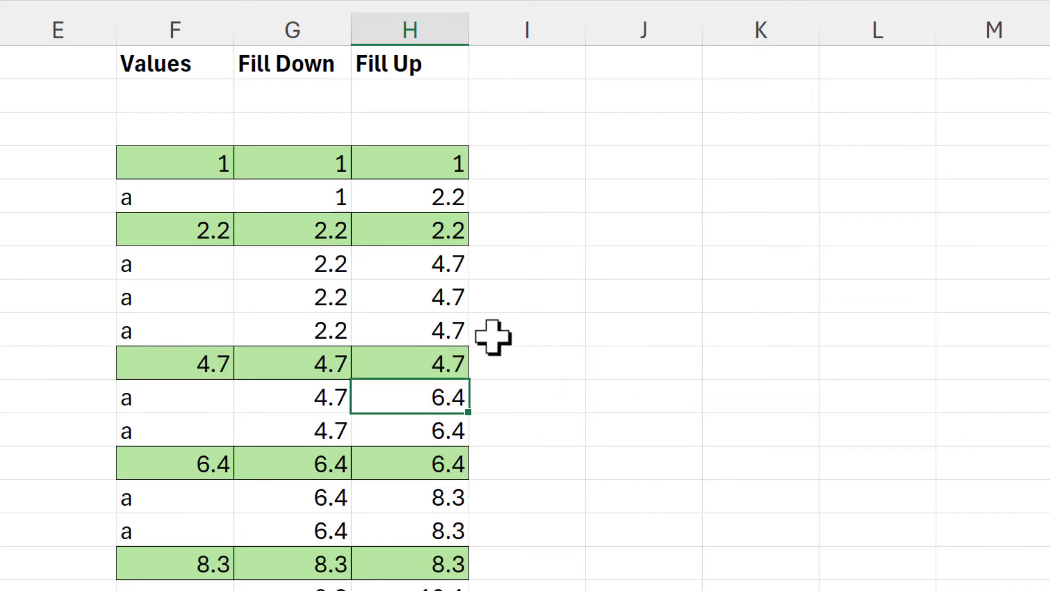
{"action": "left_click", "coordinate": [449, 327]}
{"action": "key", "text": "F2"}
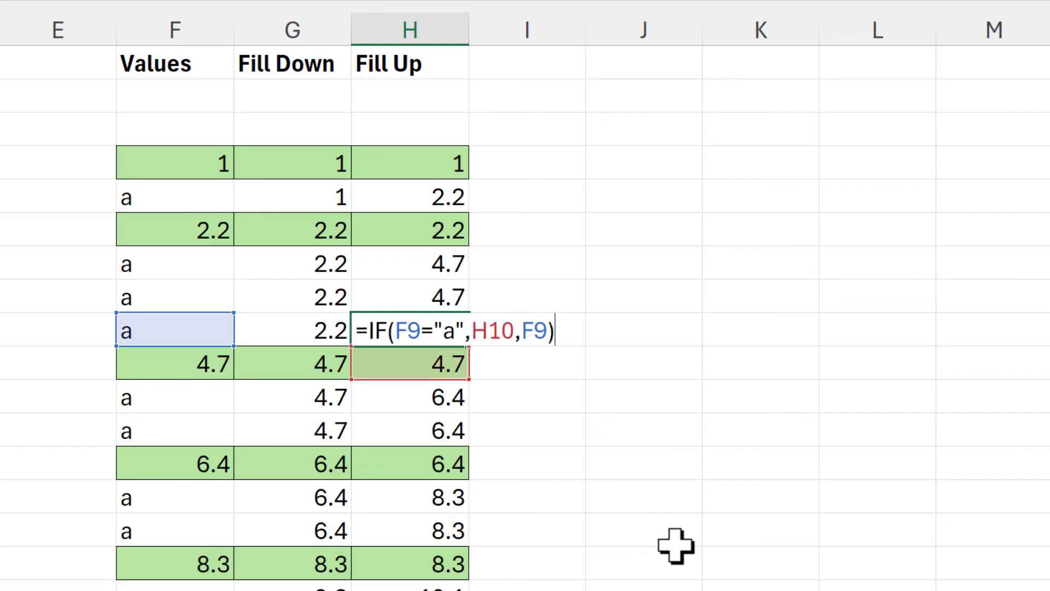
{"action": "left_click", "coordinate": [406, 332]}
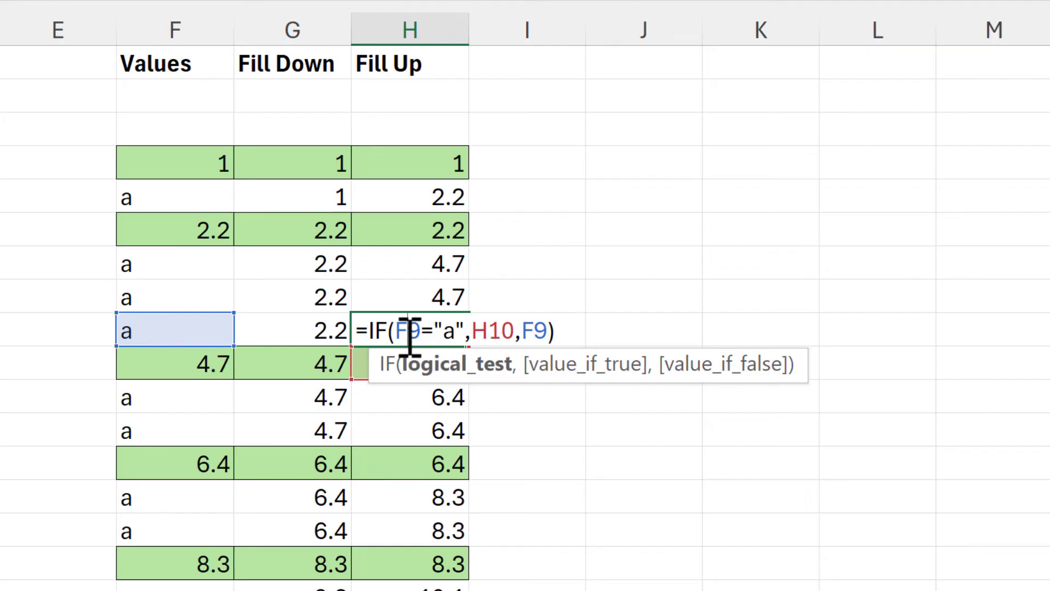
{"action": "left_click", "coordinate": [493, 331]}
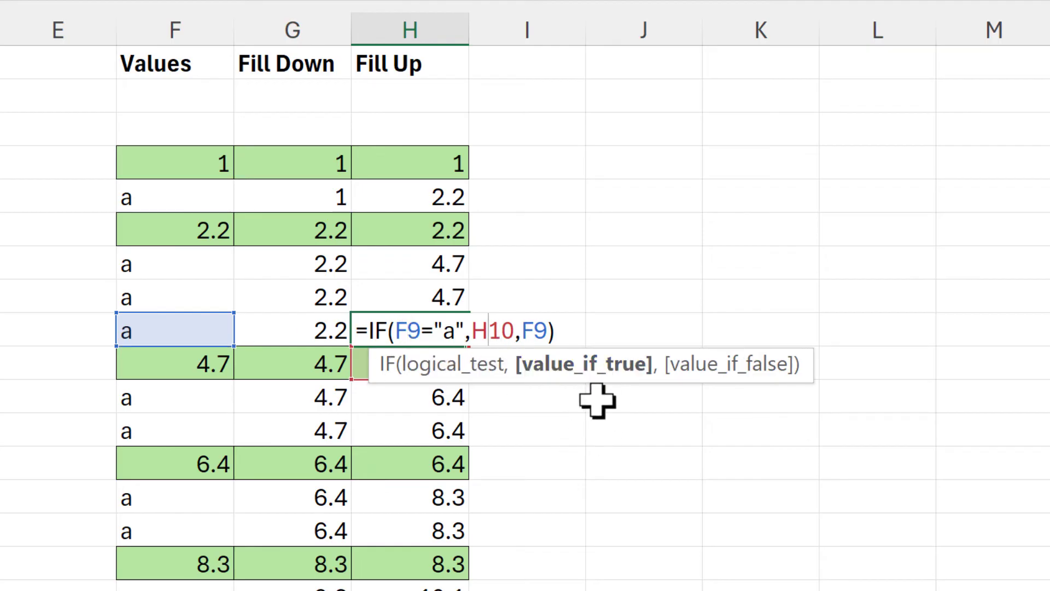
{"action": "left_click_drag", "start_coordinate": [496, 403], "coordinate": [487, 435]}
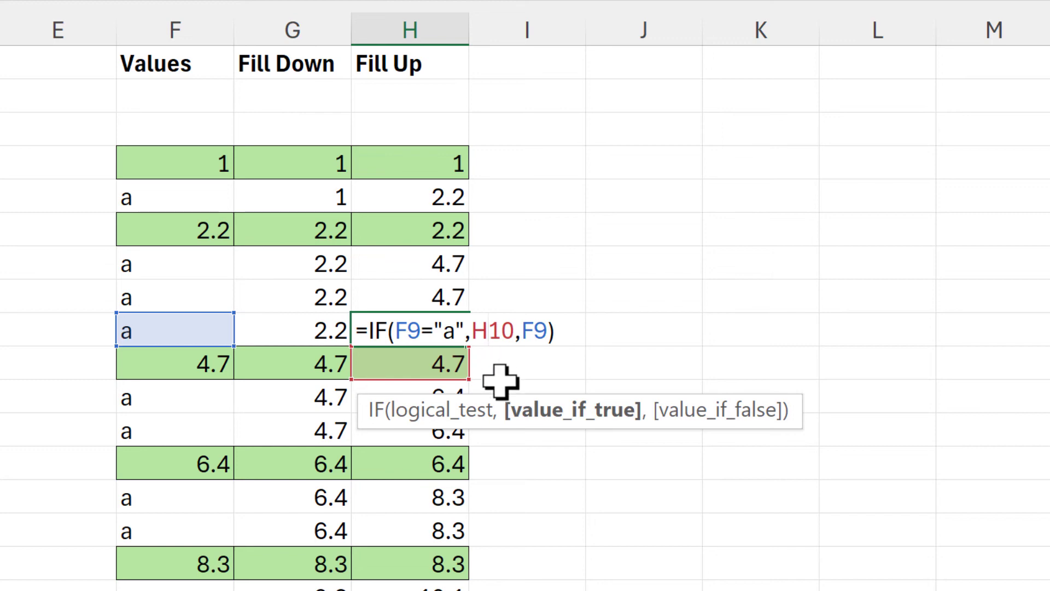
{"action": "key", "text": "Return"}
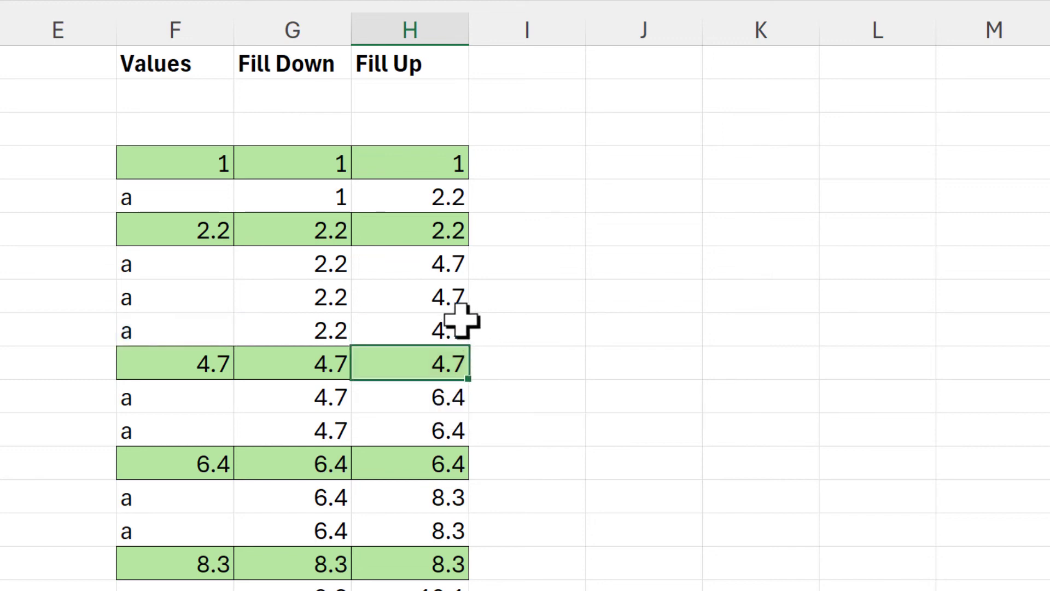
{"action": "left_click", "coordinate": [445, 297]}
{"action": "key", "text": "F2"}
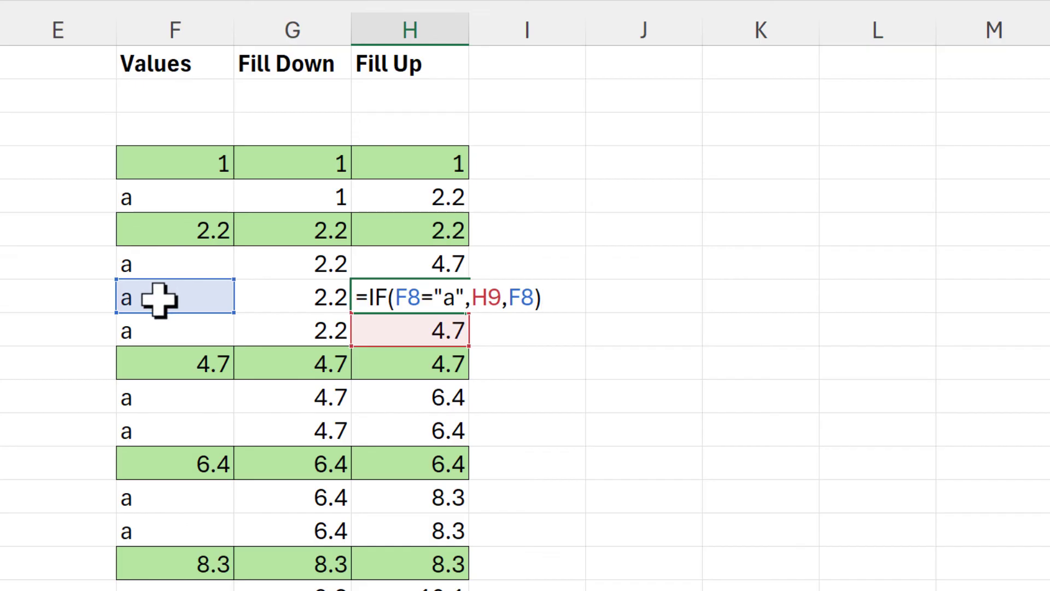
{"action": "left_click", "coordinate": [487, 300]}
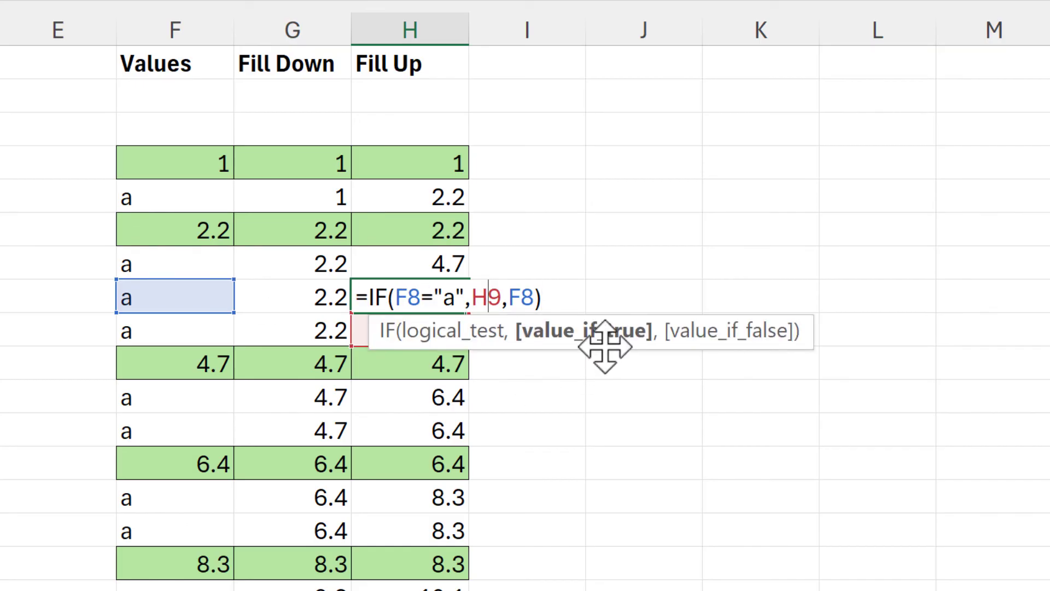
{"action": "left_click_drag", "start_coordinate": [605, 343], "coordinate": [594, 392]}
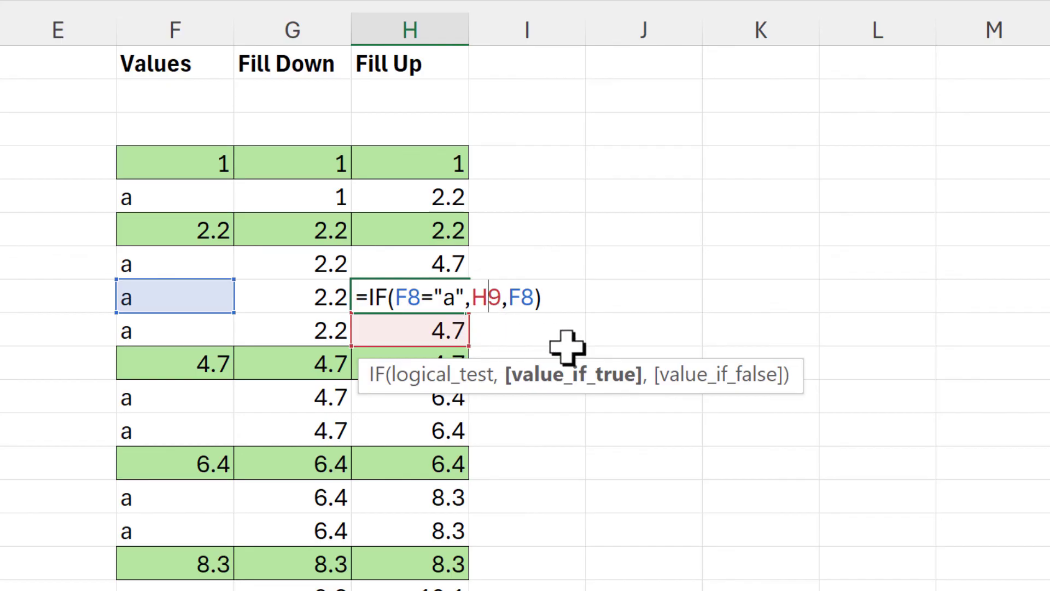
{"action": "key", "text": "Return"}
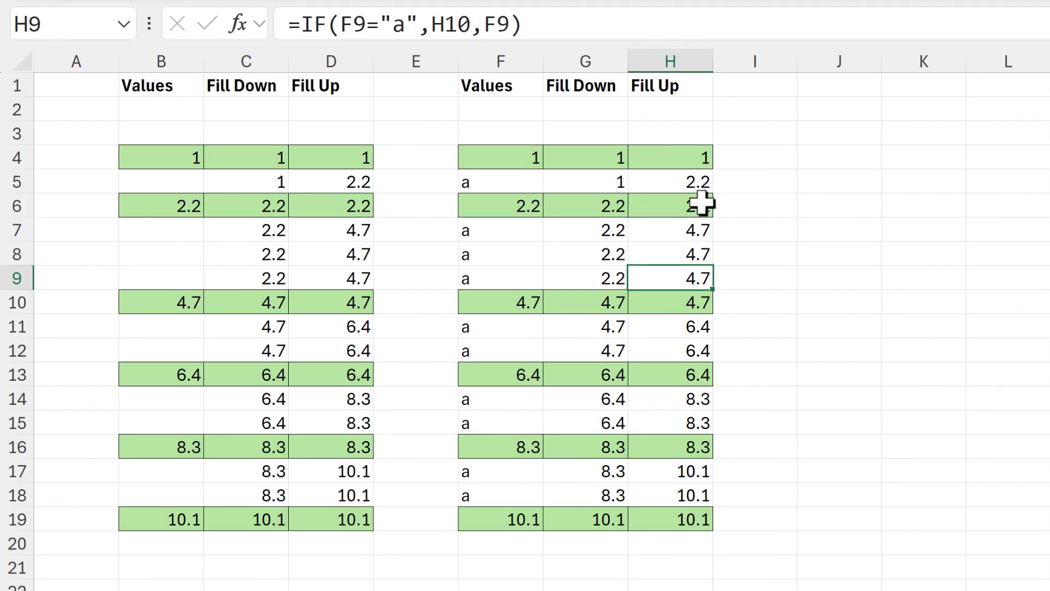
Replace F10's 4.7 with "a" and check that G7:G12 show 2.2 and H7:H12 show 6.4
{"action": "left_click", "coordinate": [520, 300]}
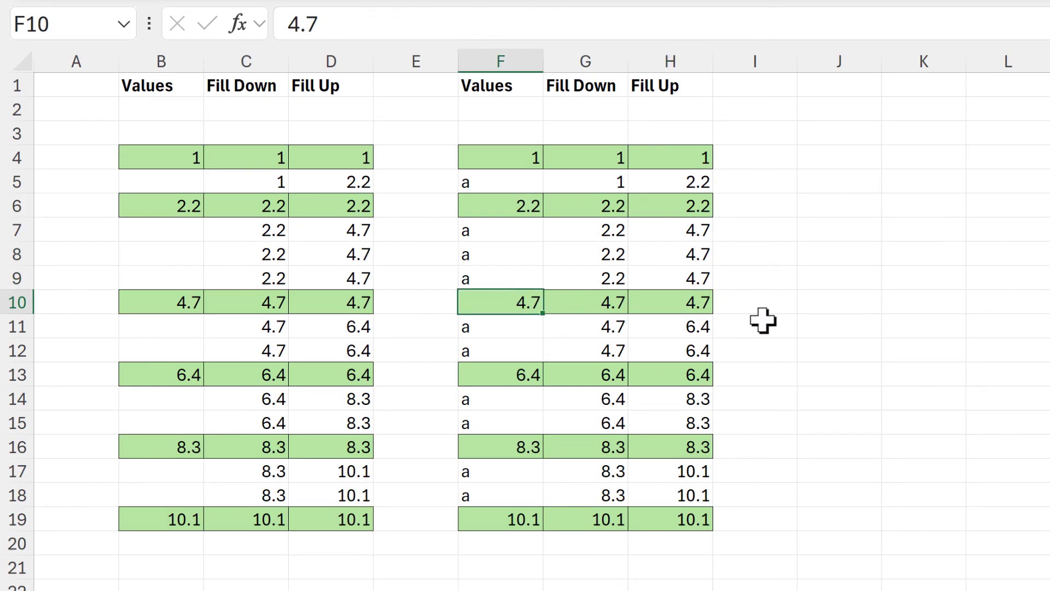
{"action": "type", "text": "a"}
{"action": "key", "text": "Return"}
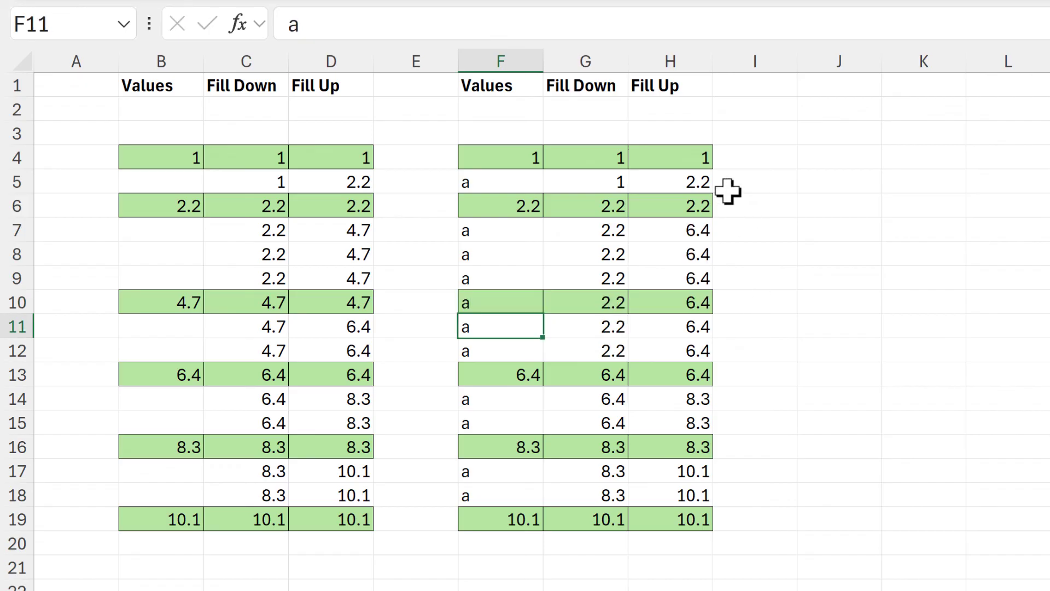
{"action": "left_click_drag", "start_coordinate": [613, 234], "coordinate": [601, 340]}
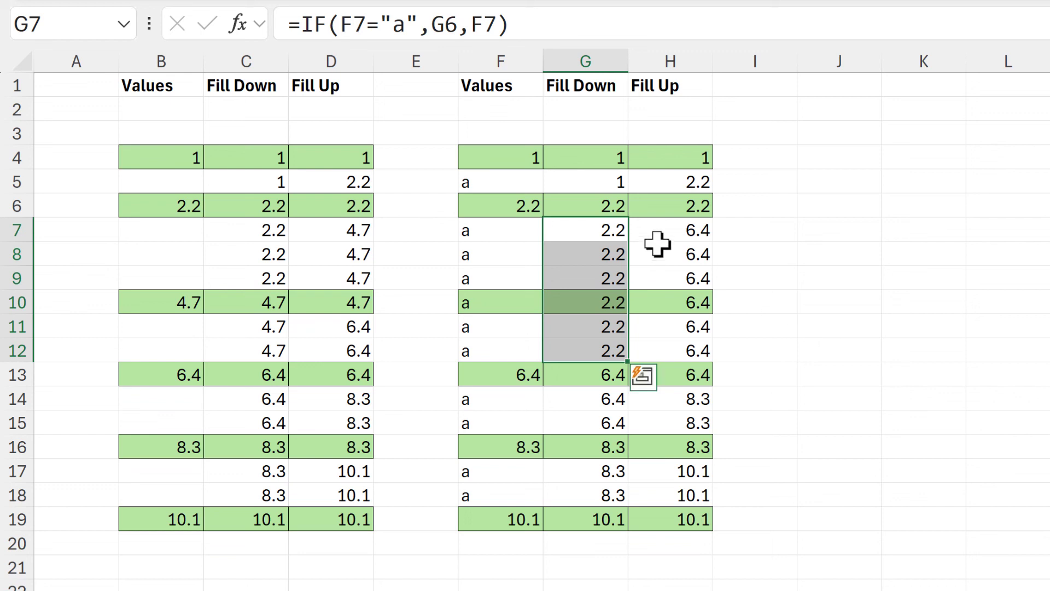
{"action": "left_click_drag", "start_coordinate": [697, 340], "coordinate": [693, 230]}
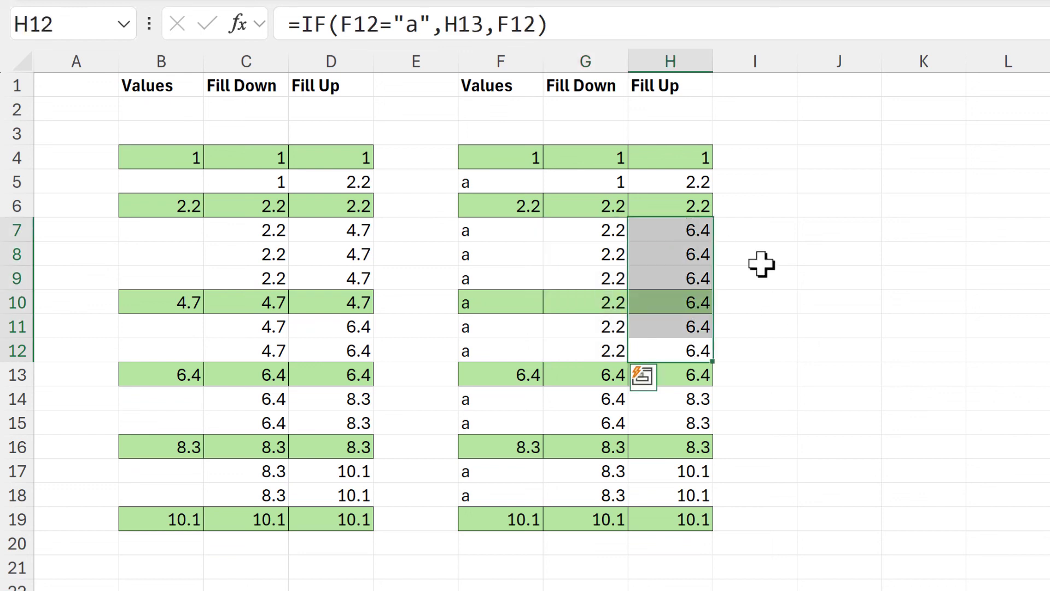
{"action": "left_click", "coordinate": [824, 305]}
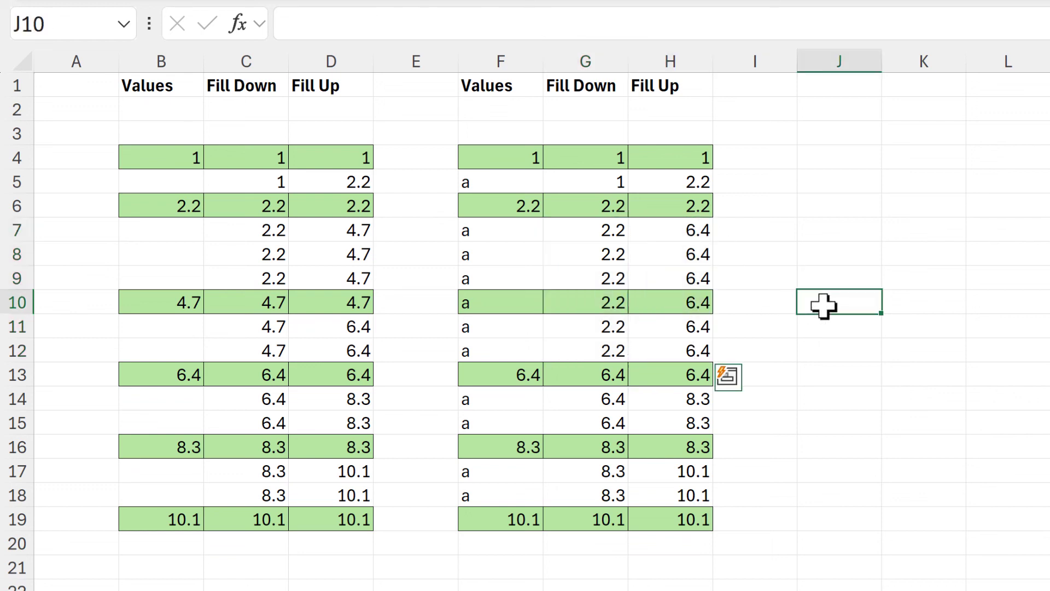